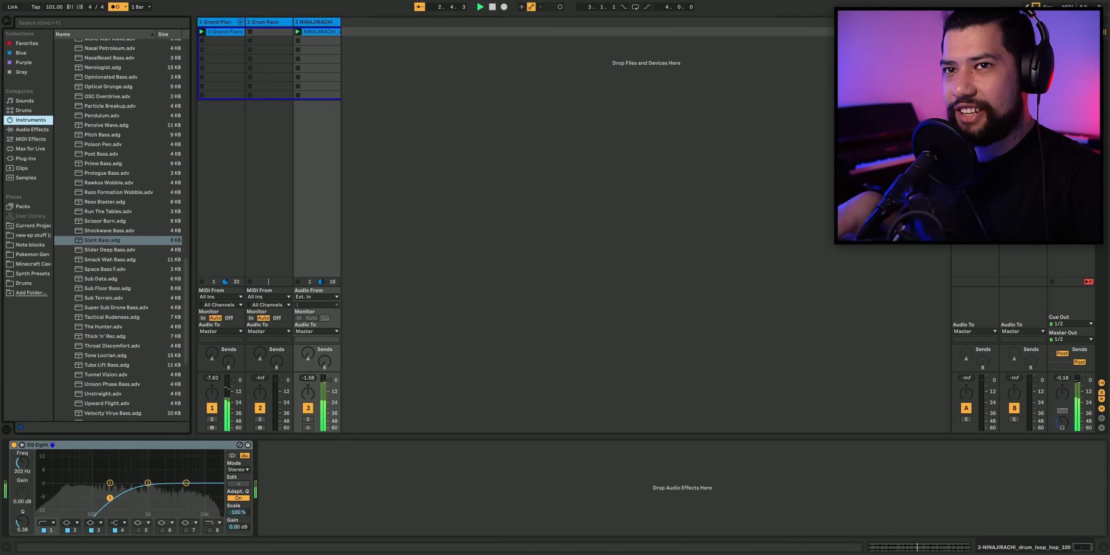
- In the Arrangement view, add Convolution Reverb Pro after the drum loop's EQ Eight and change to the following impulse response during playback
key(Tab)
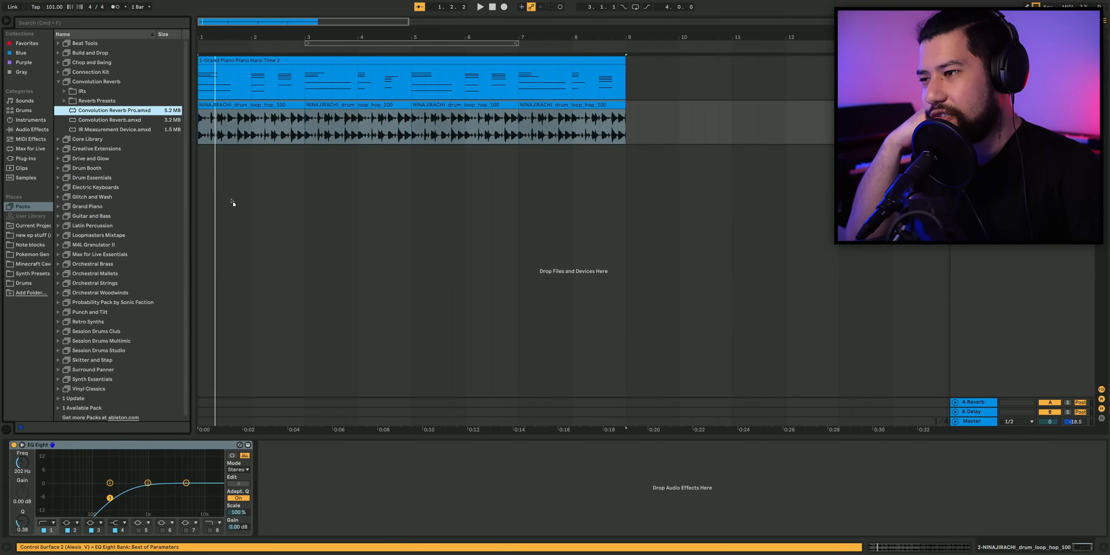
click(393, 511)
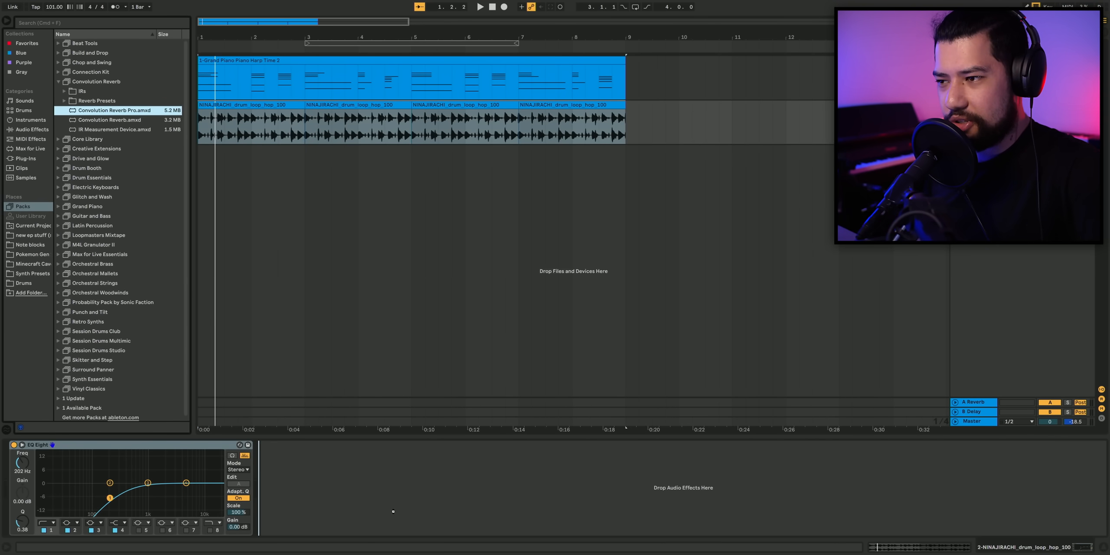
drag(409, 517, 407, 518)
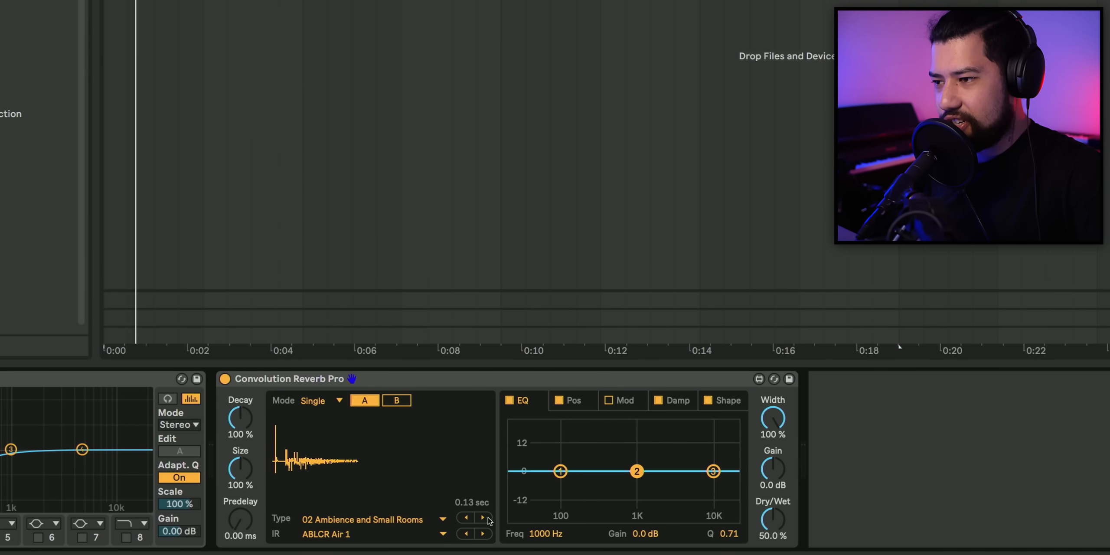
key(space)
click(482, 533)
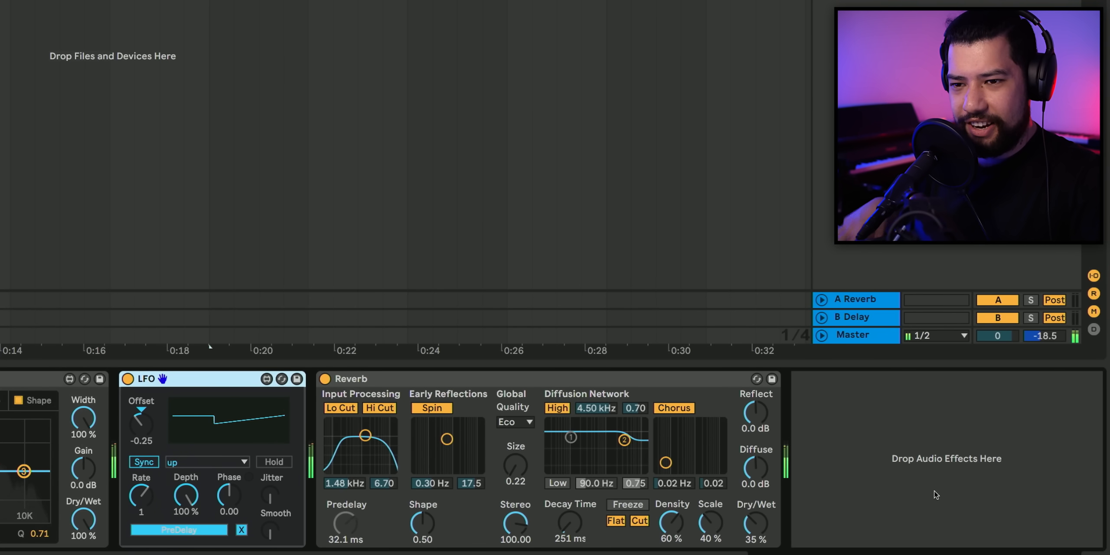
- Raise the drum loop Reverb's Dry/Wet to 44 % and add a Grain Delay after it
mouse_move(753, 528)
mouse_down()
mouse_move(752, 511)
mouse_move(756, 533)
mouse_up()
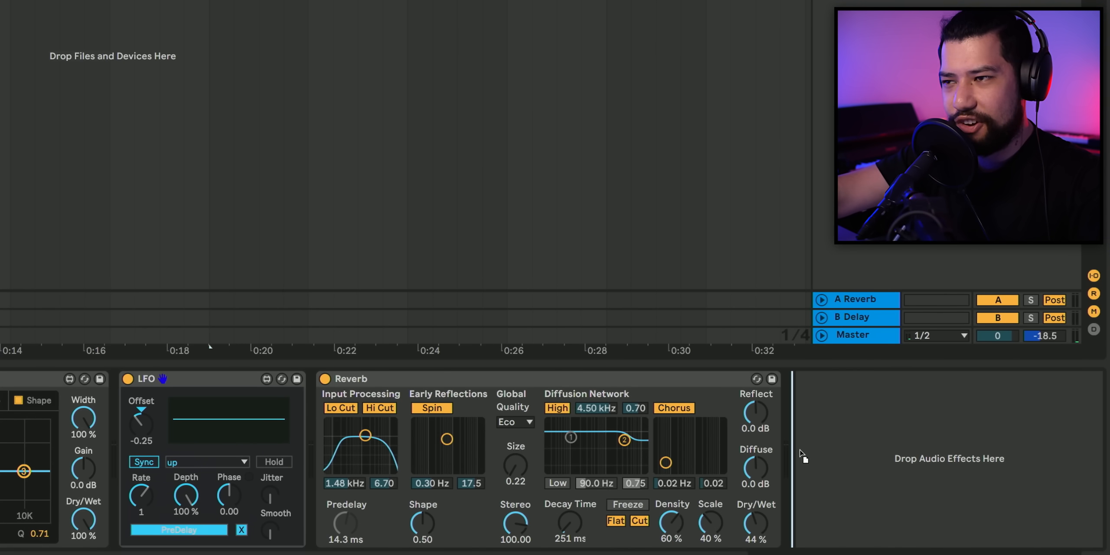
drag(803, 456, 803, 457)
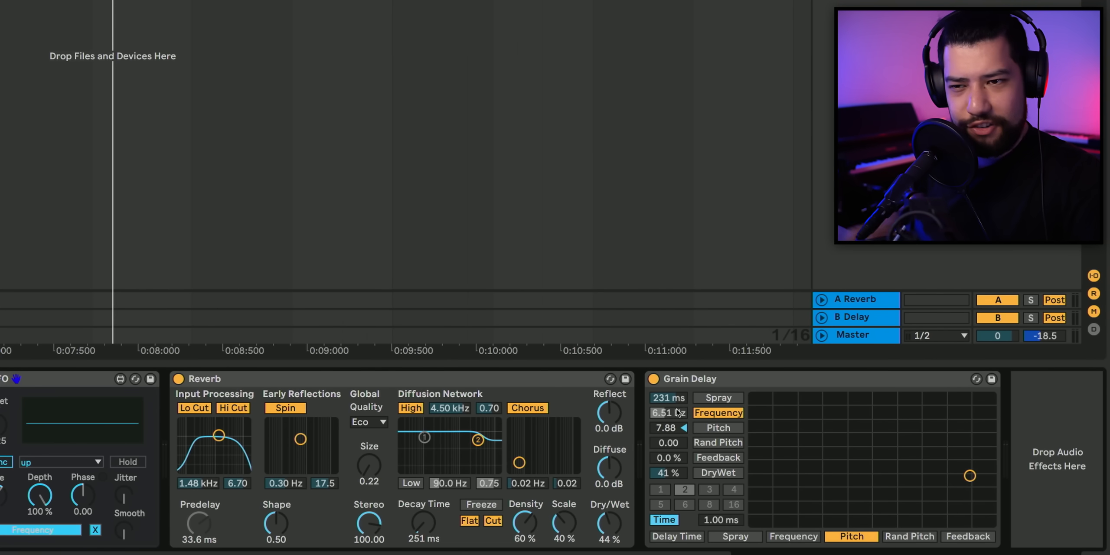
- Play the drum loop while lowering the Grain Delay's DryWet to 23 % and the Frequency LFO's depth to 27.8 %
key(space)
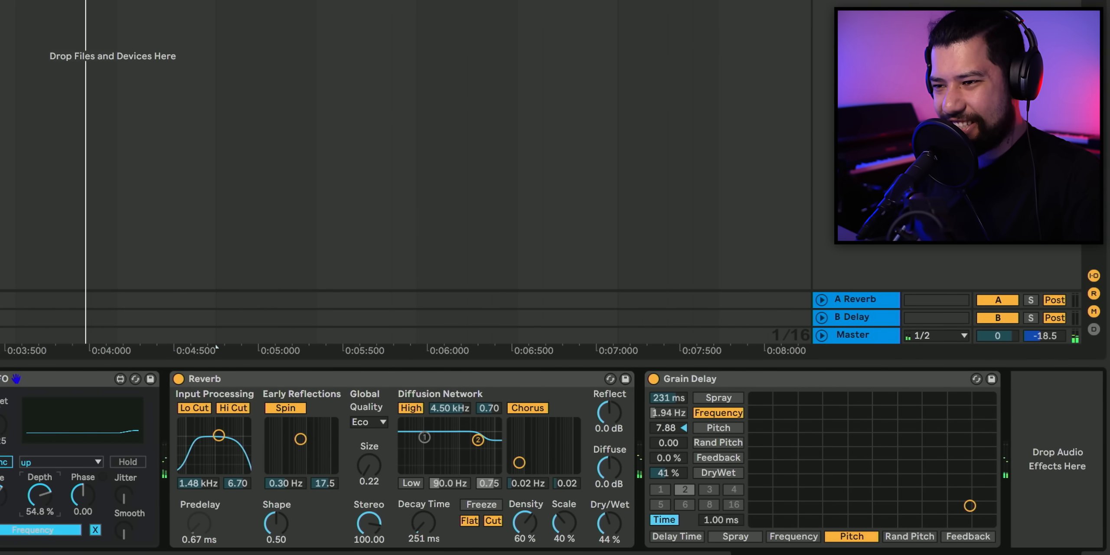
key(space)
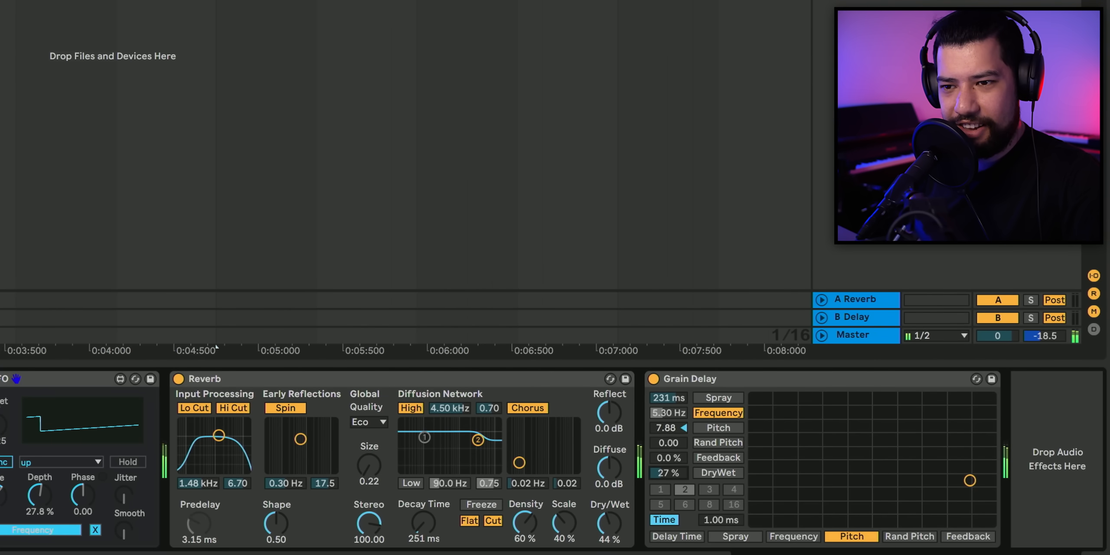
key(space)
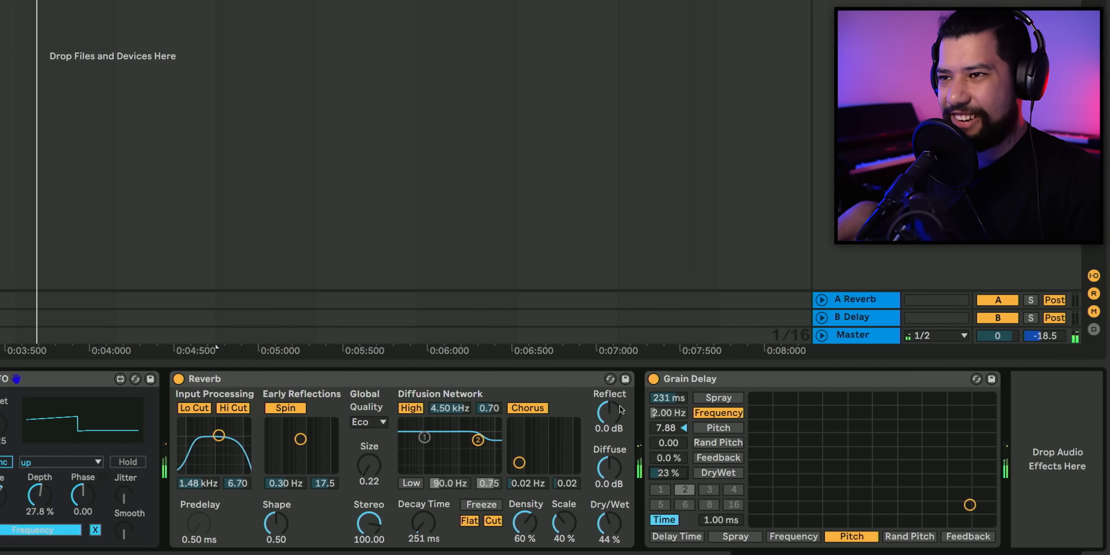
key(space)
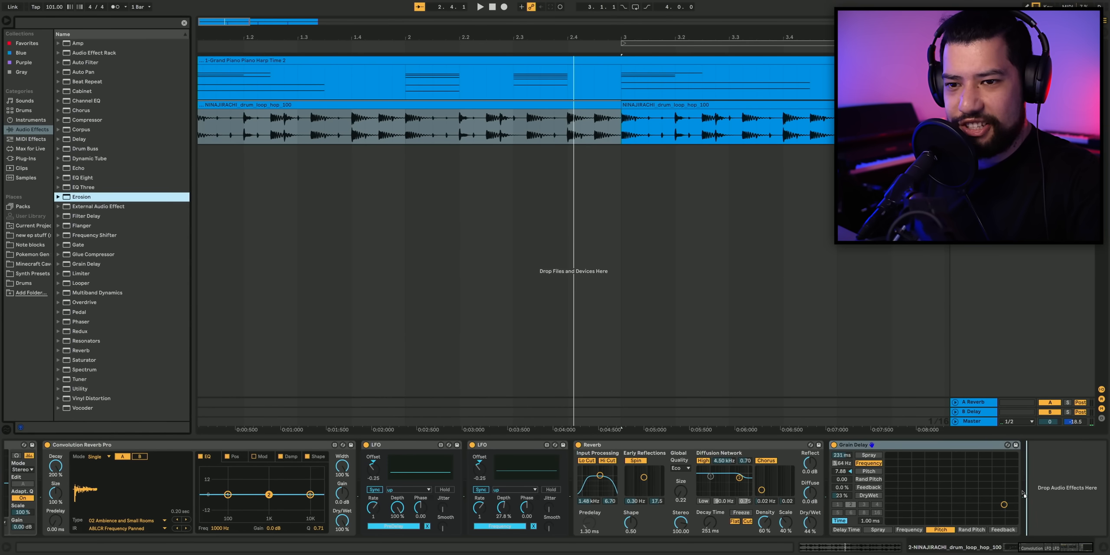
- Add Erosion after the Grain Delay on the drum loop, set its amount to 20.1 and play back the result
drag(1034, 491, 1081, 479)
key(space)
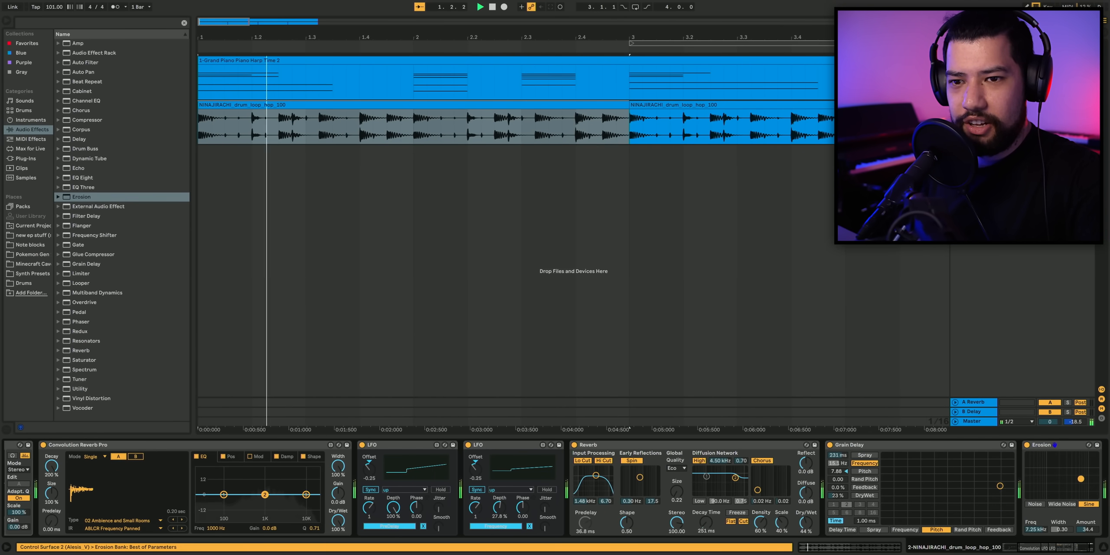
click(1054, 445)
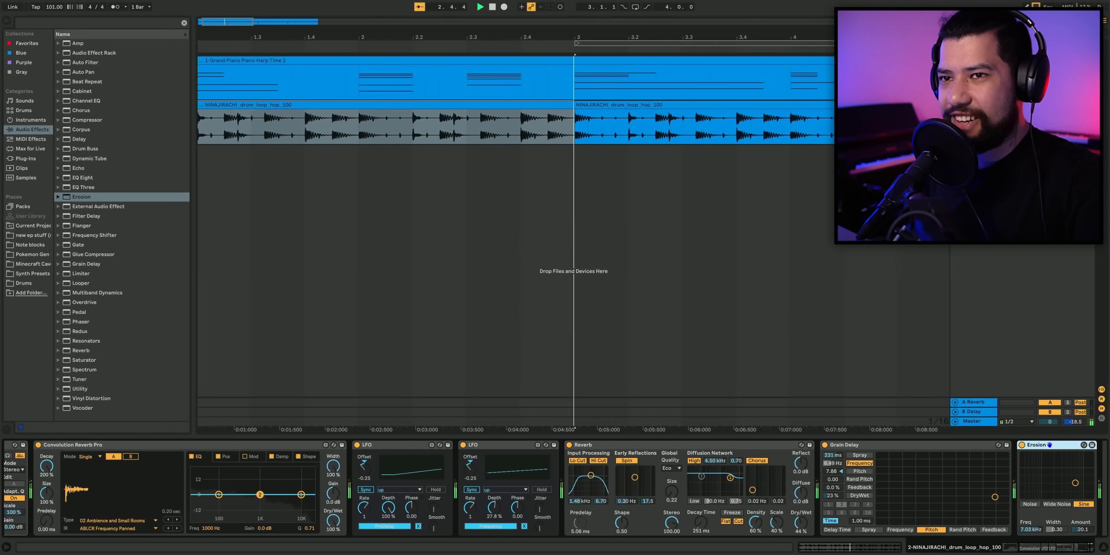
key(space)
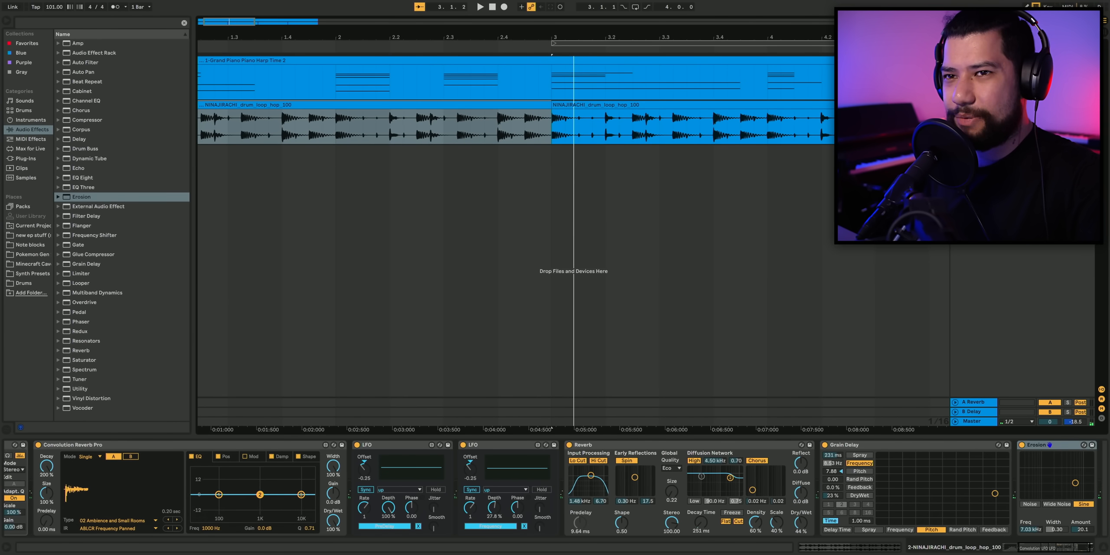
- Audition MDSN_ATGRF_kick_round_rock, BQ_808_long and JPGC_one_shot_winter_is_coming among the recently added samples in Splice
click(33, 146)
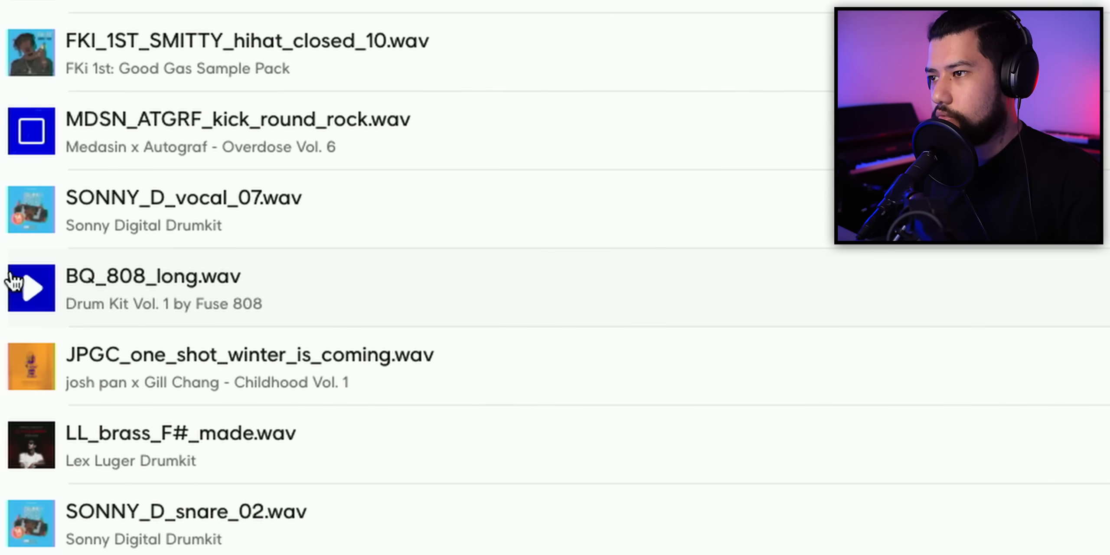
click(26, 287)
click(31, 367)
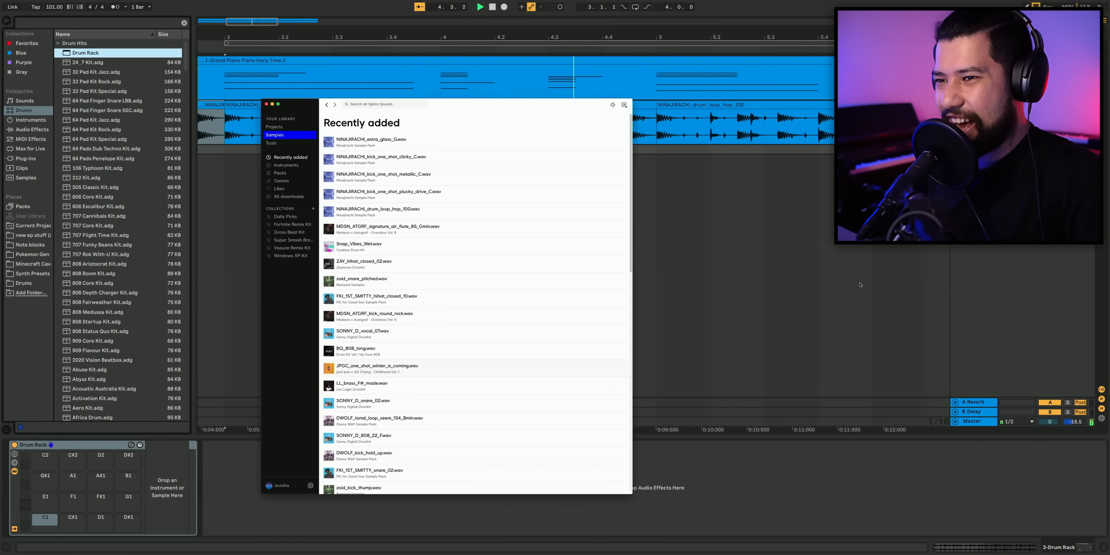
- Switch between Splice and the Live set to put the SOPHIE_kick_dry_03 sample on the Drum Rack's C1 pad
key(super+Tab)
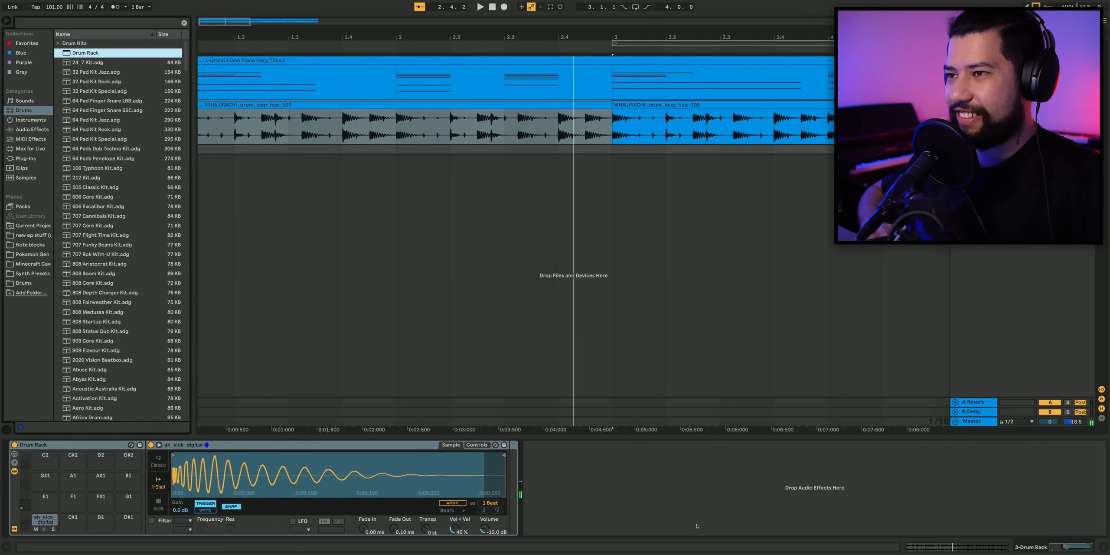
key(super+Tab)
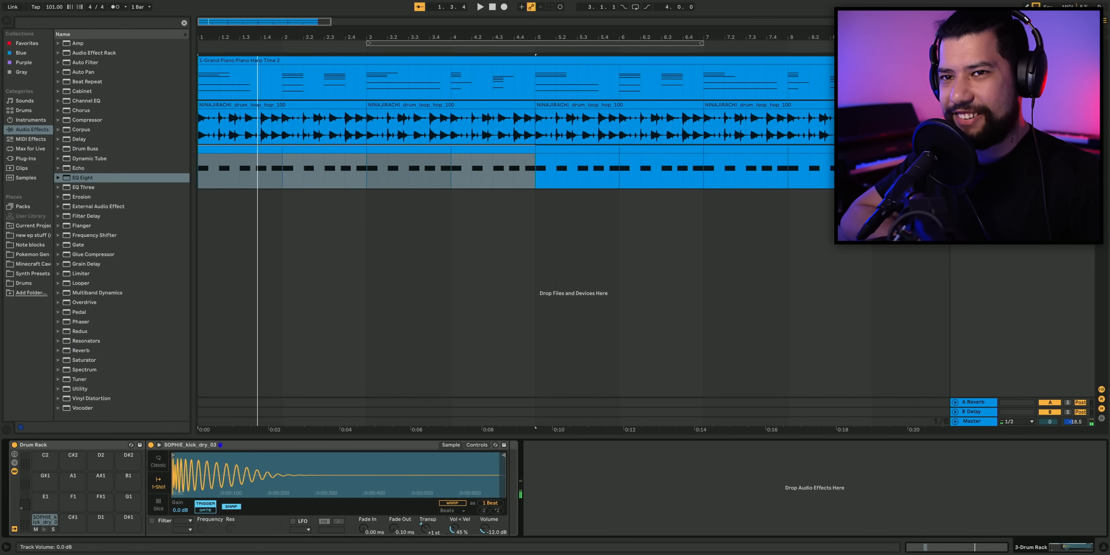
- Stop playback, search the samples for "clap" and load Clap Analog 2 onto the Drum Rack's D#1 pad
key(space)
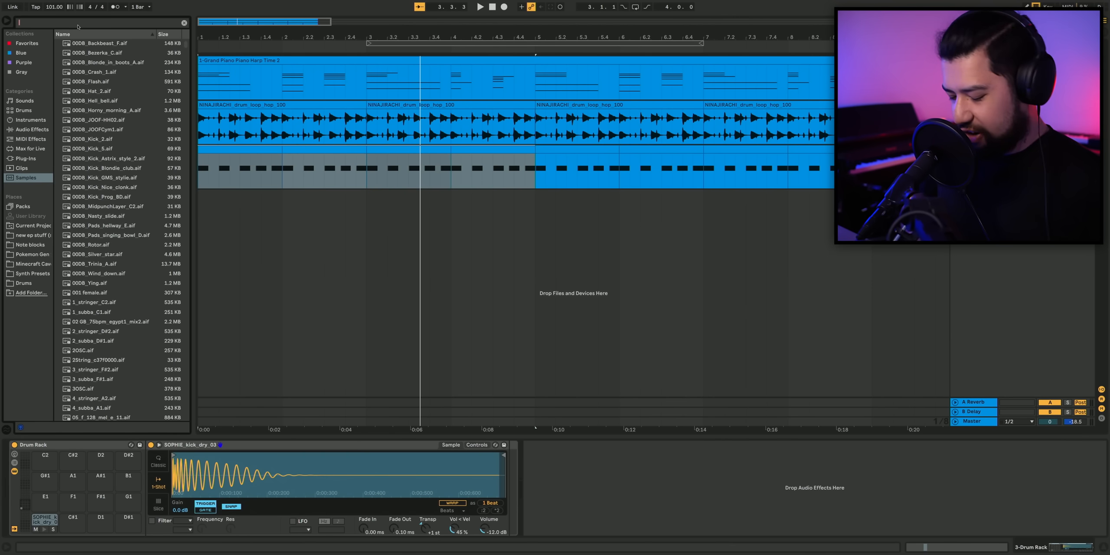
text(lap)
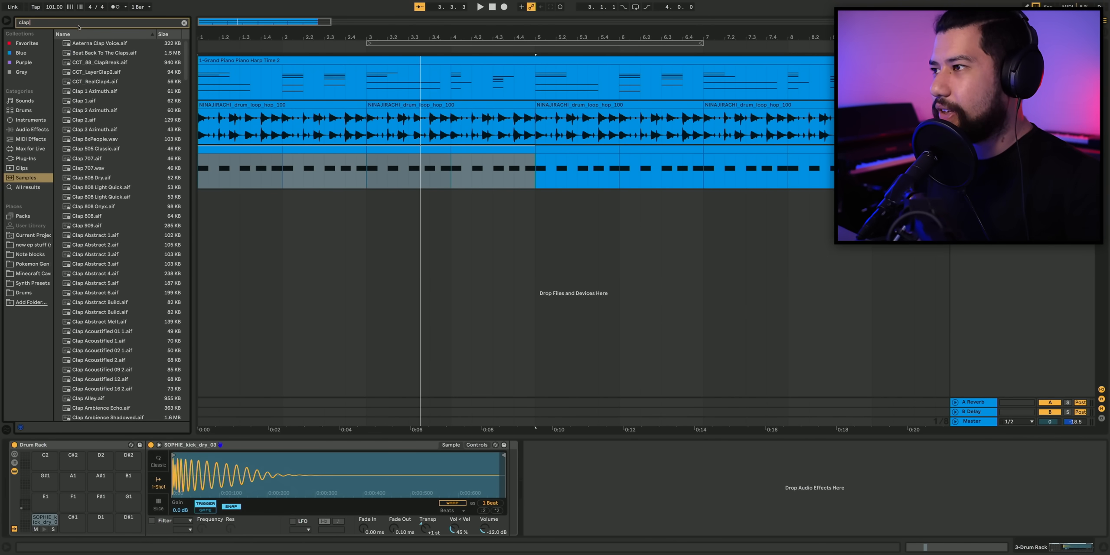
key(Up)
key(Down)
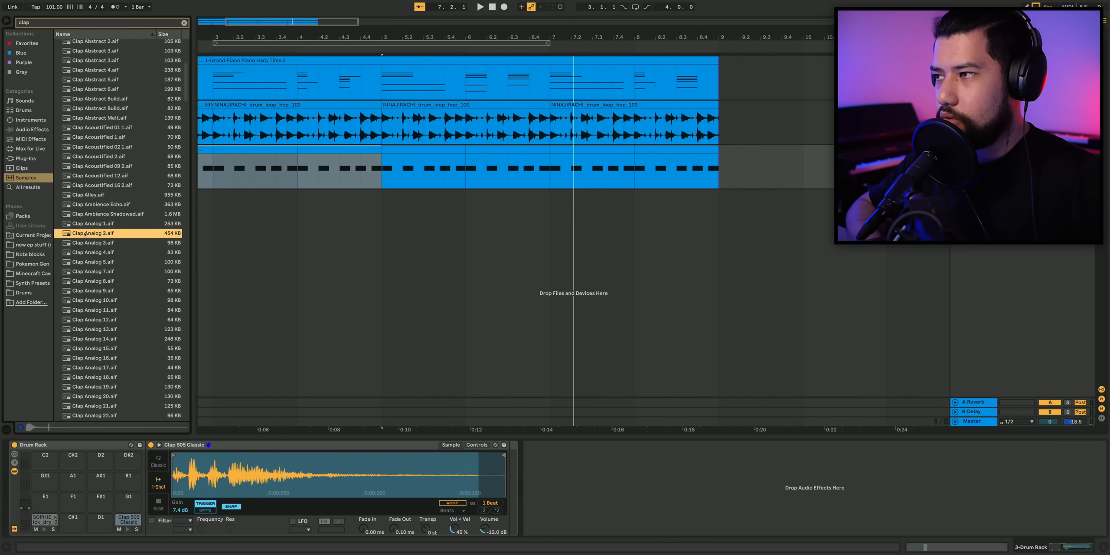
key(Return)
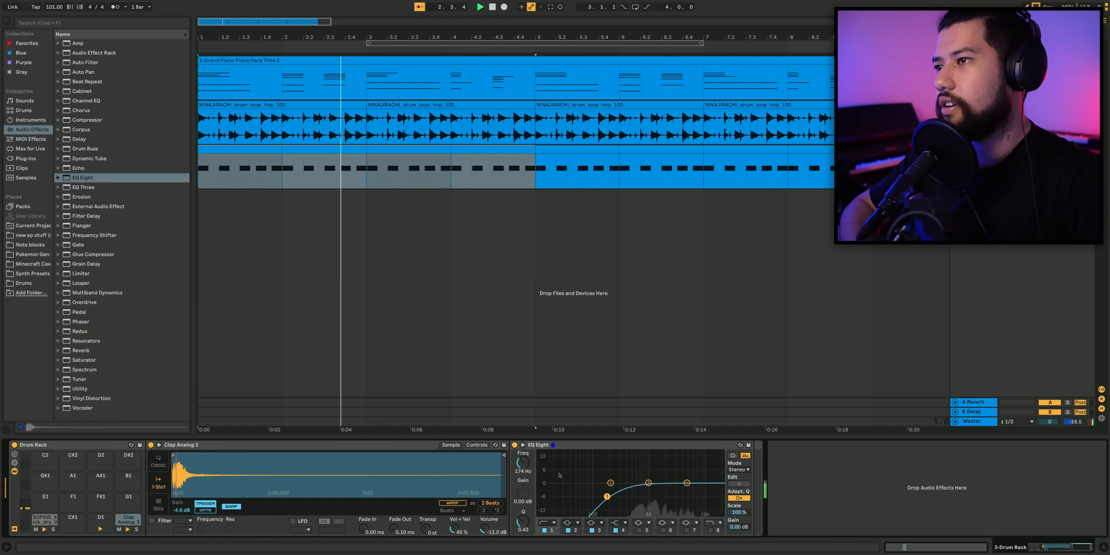
- Trim the end of the Clap Analog 2 sample to about a third of its length and record clap hits over the kick pattern
key(s)
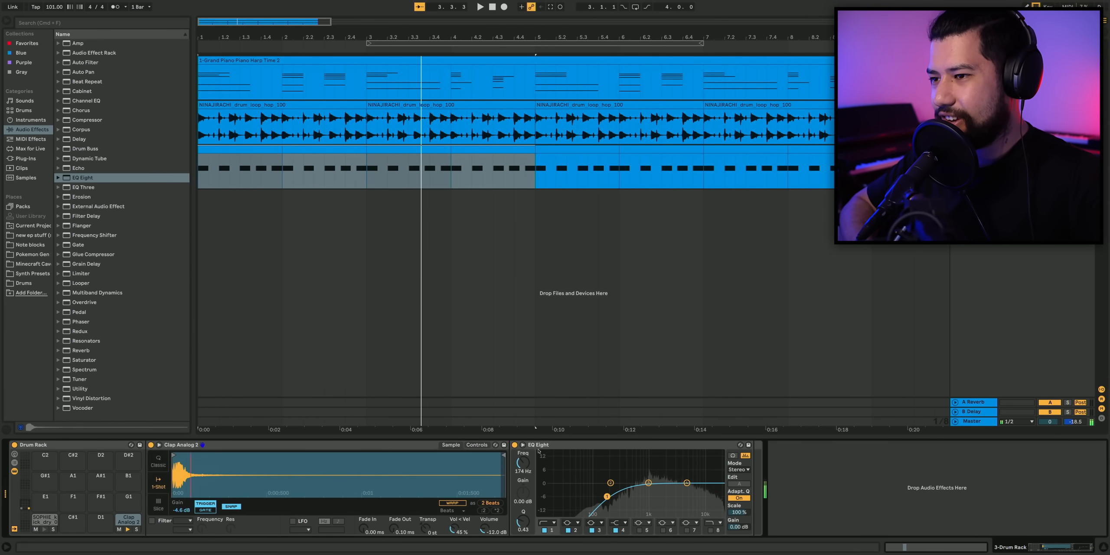
drag(503, 454, 288, 456)
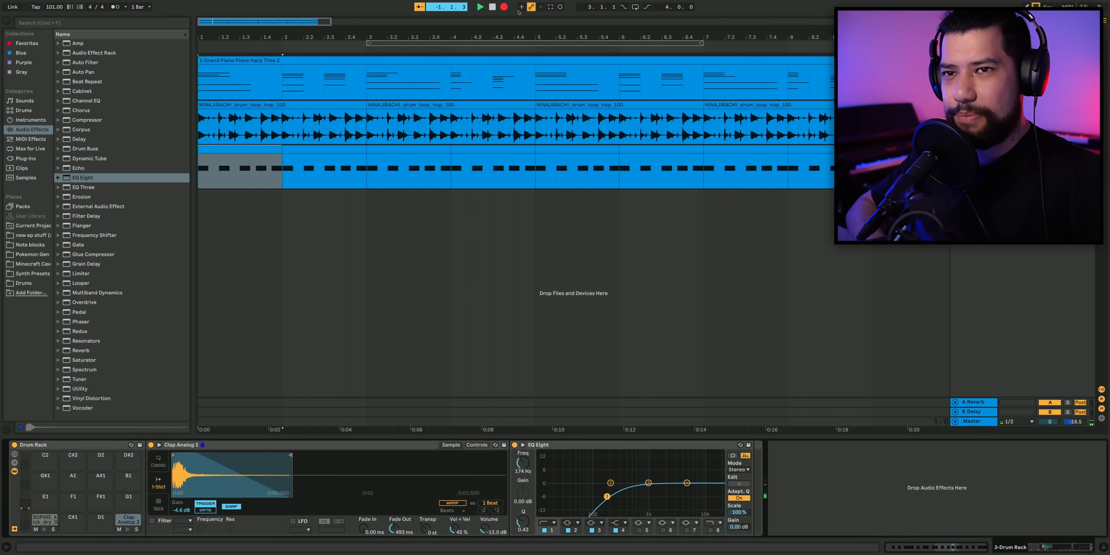
key(F9)
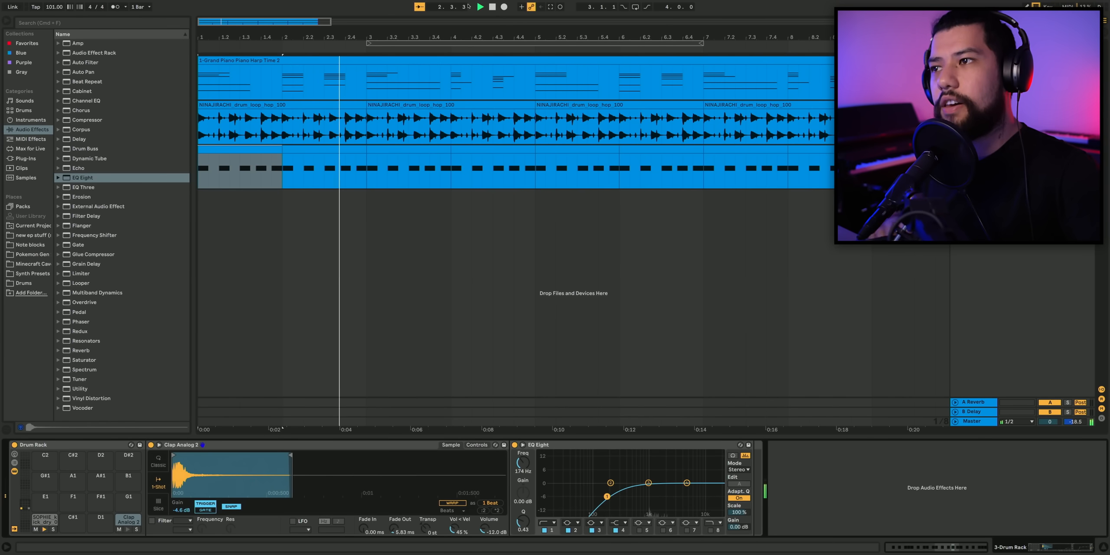
key(space)
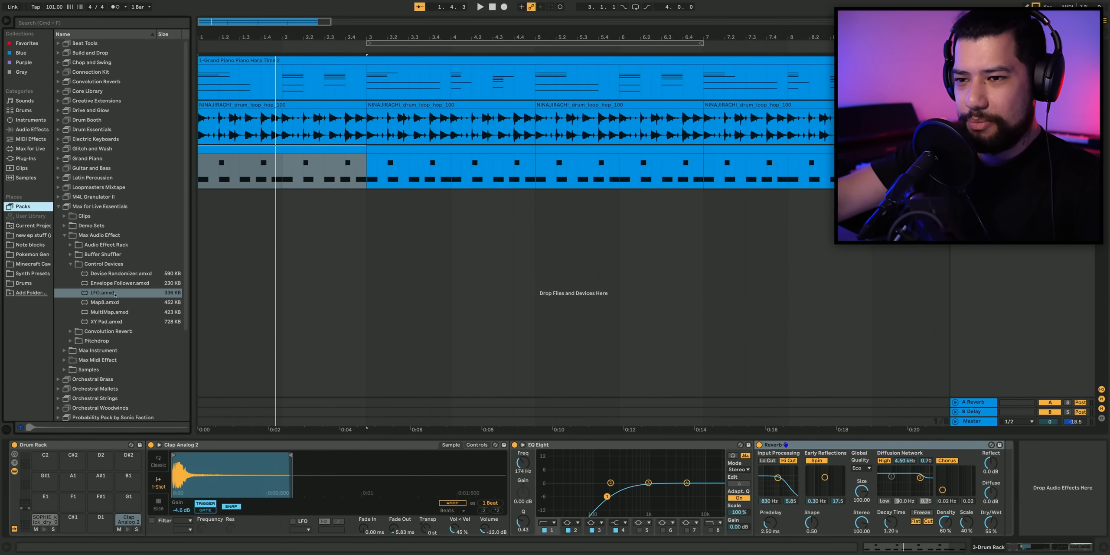
- Add an LFO before the clap's Reverb, map it to the Reverb's Dry/Wet and lower the LFO rate
double_click(115, 294)
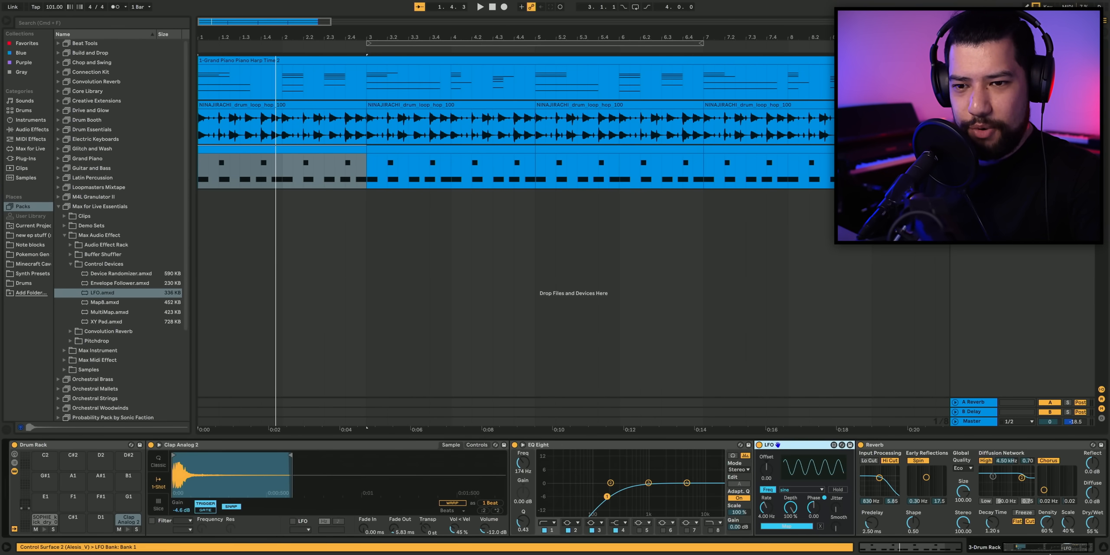
scroll(708, 493, right, 3)
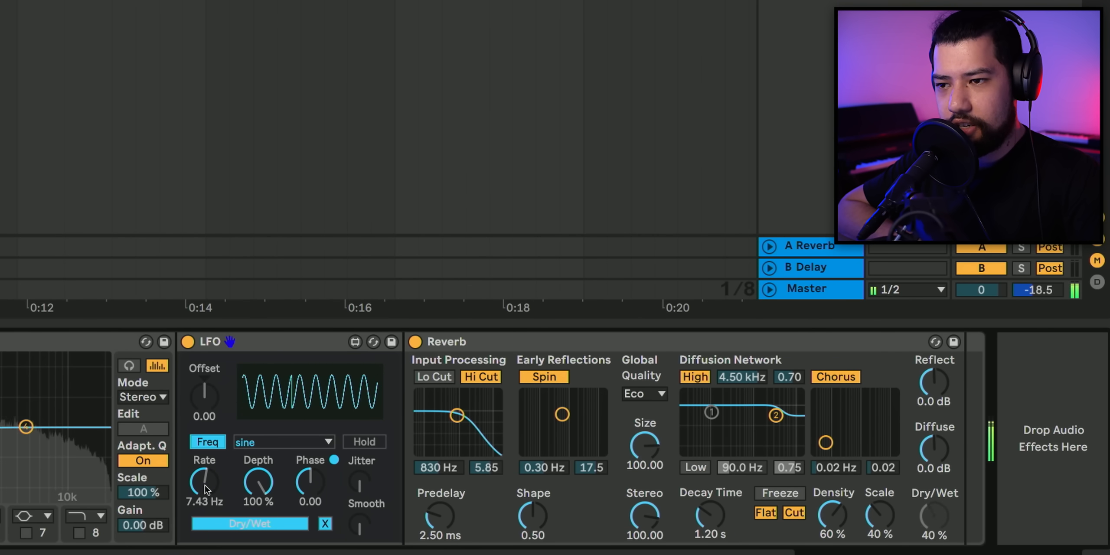
drag(218, 494, 218, 535)
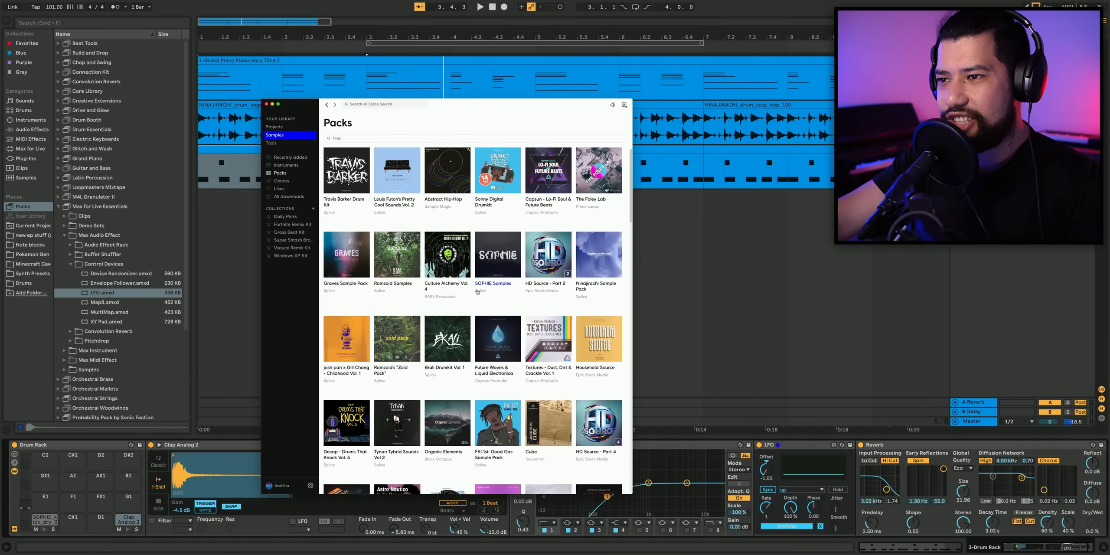
- Browse the Splice packs, audition party favor sounds in Foley Vol. 4 and return to the pack list
scroll(477, 292, down, 5)
scroll(484, 288, down, 5)
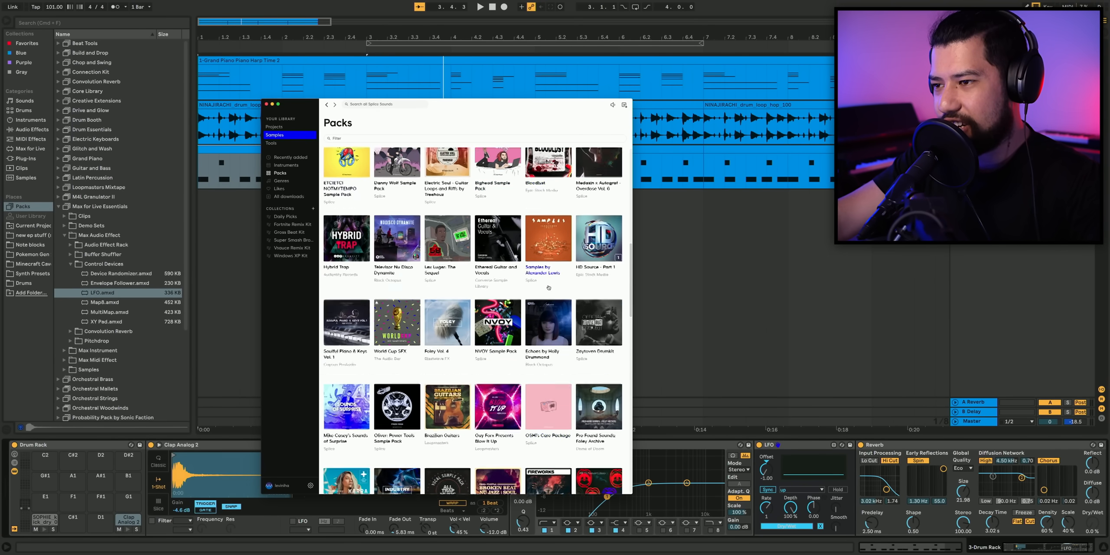
click(441, 200)
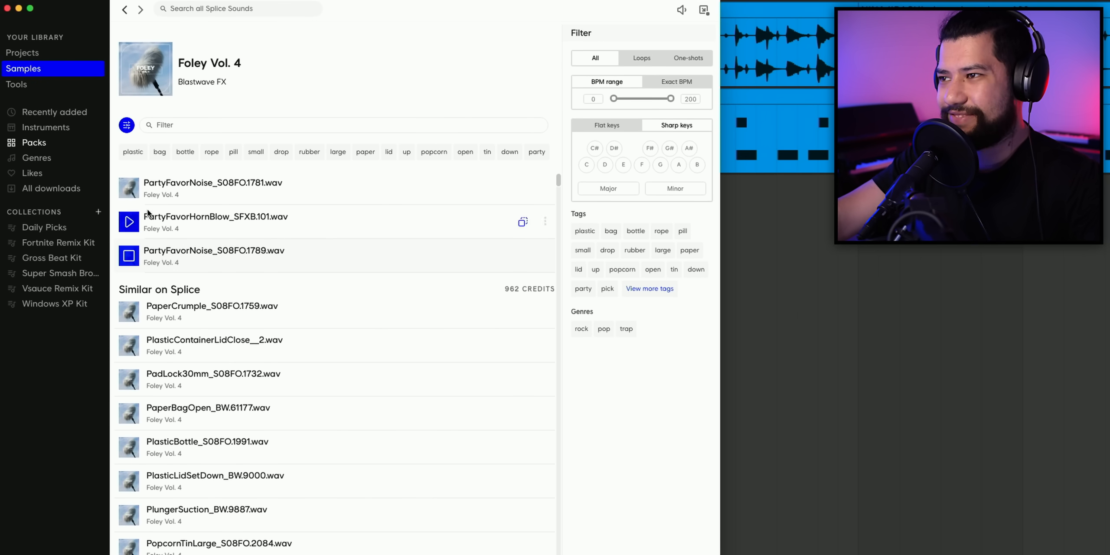
click(124, 9)
- Pick the ESM_Bloody_Wet_Pumpkin_Impact_14 sample from a Splice pack, put it in the Drum Rack and play it in the beat
scroll(359, 350, down, 5)
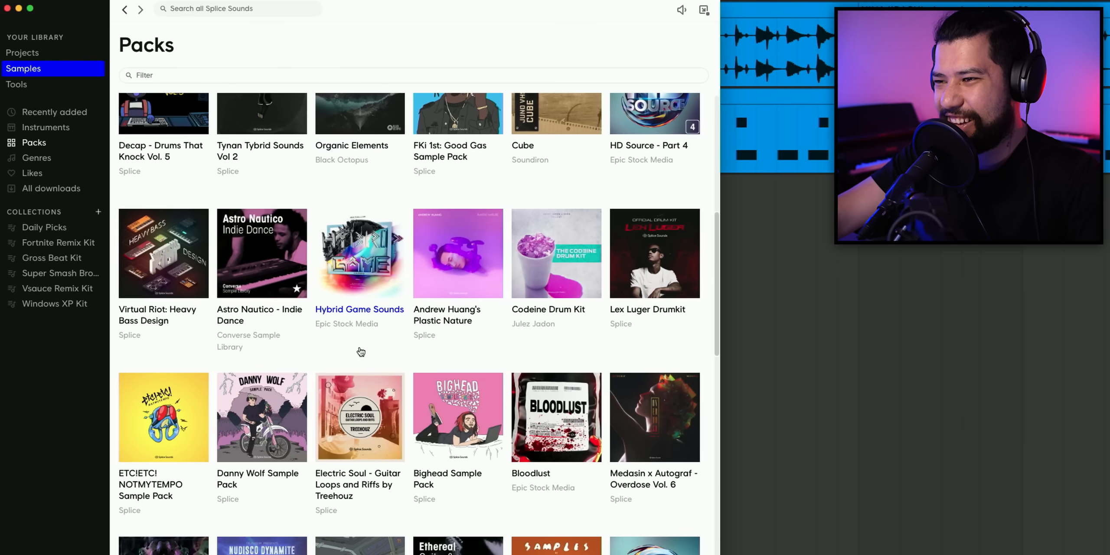
click(486, 408)
click(243, 222)
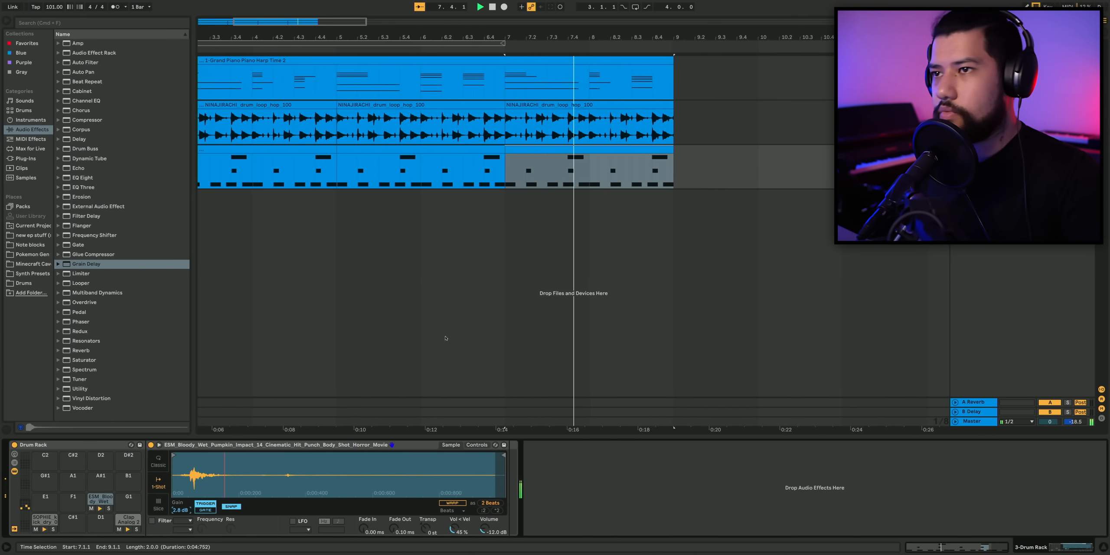
click(330, 448)
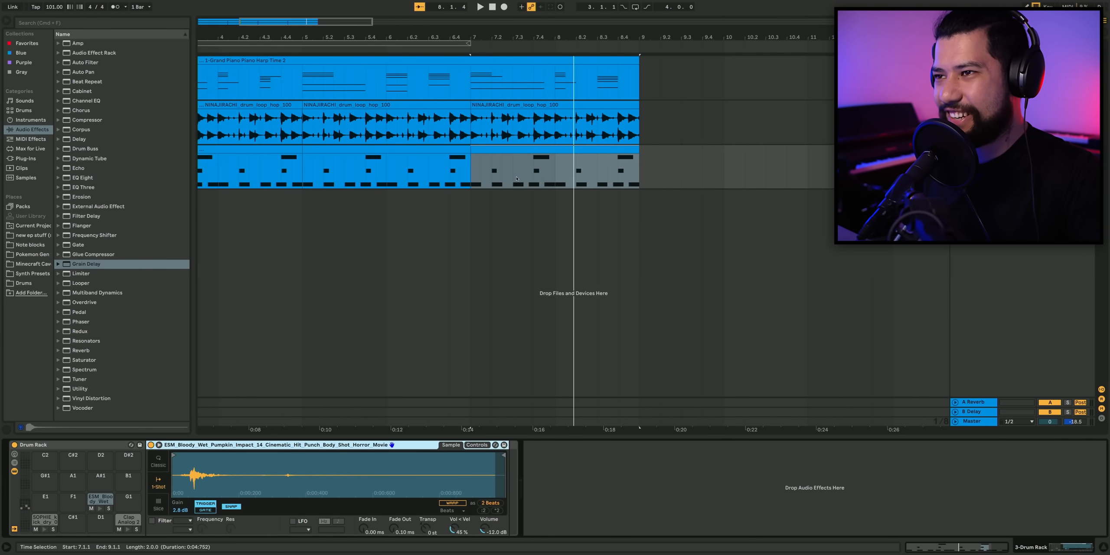
- Audition the shaker samples in the search results, from the Shaker Acoustic sounds down to Shaker and Stick-130bpm.aif
key(Down)
key(Down)
key(Down)
key(Down)
key(Down)
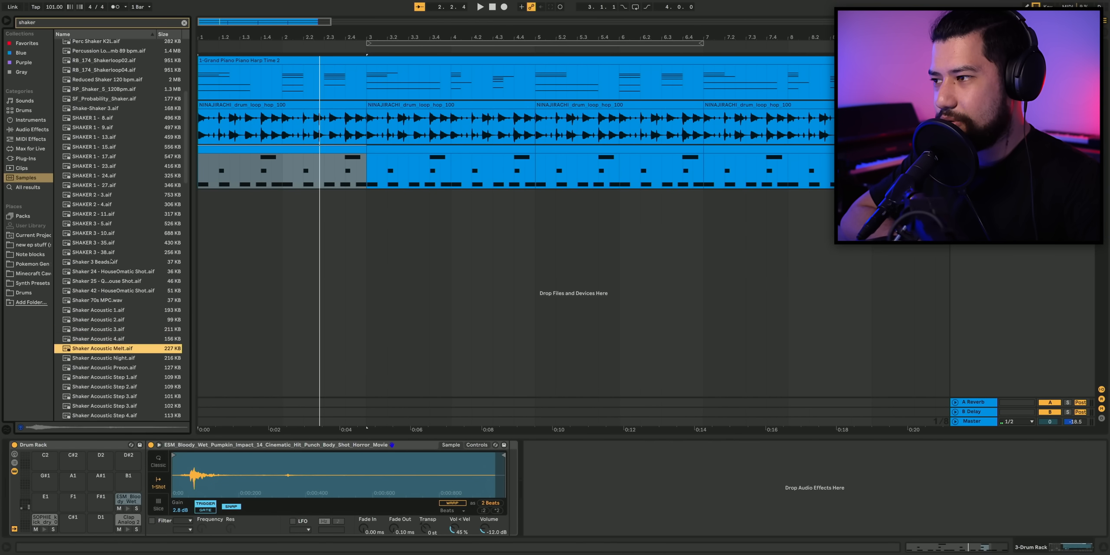
key(Down)
scroll(121, 273, down, 4)
key(Down)
key(Down)
key(Down)
key(Down)
key(Down)
key(Down)
key(Down)
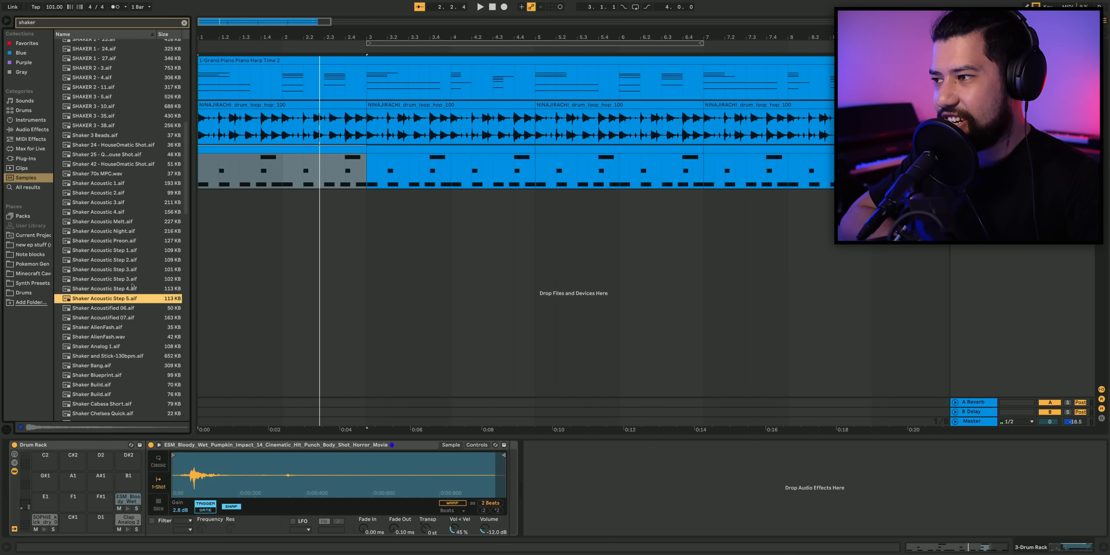
scroll(132, 286, down, 4)
key(Down)
key(Down)
key(Down)
key(Down)
key(Down)
key(Down)
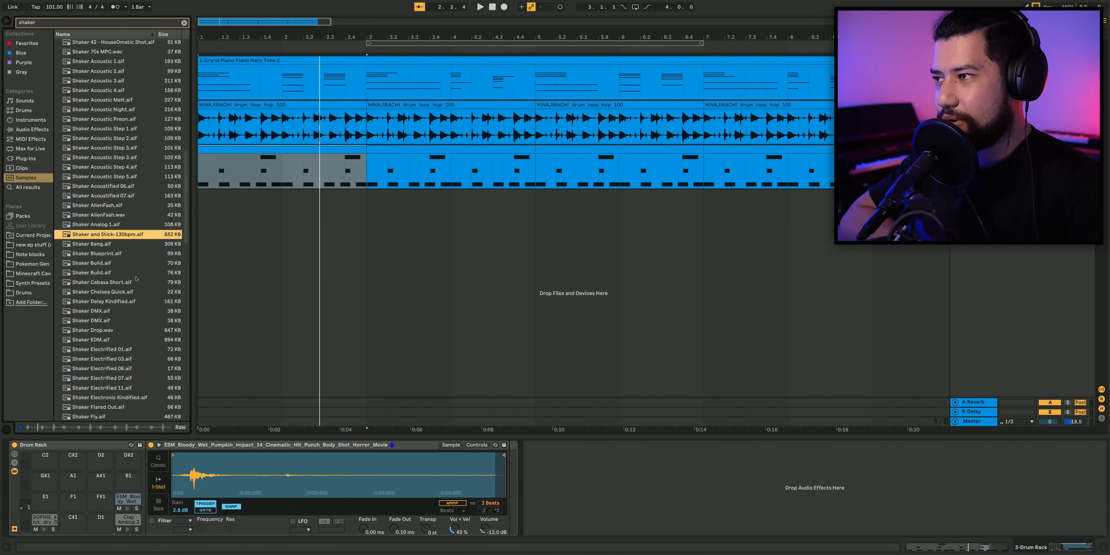
- Load the Shaker Analog 1.aif sample onto a free Drum Rack pad and play it in the beat
key(Up)
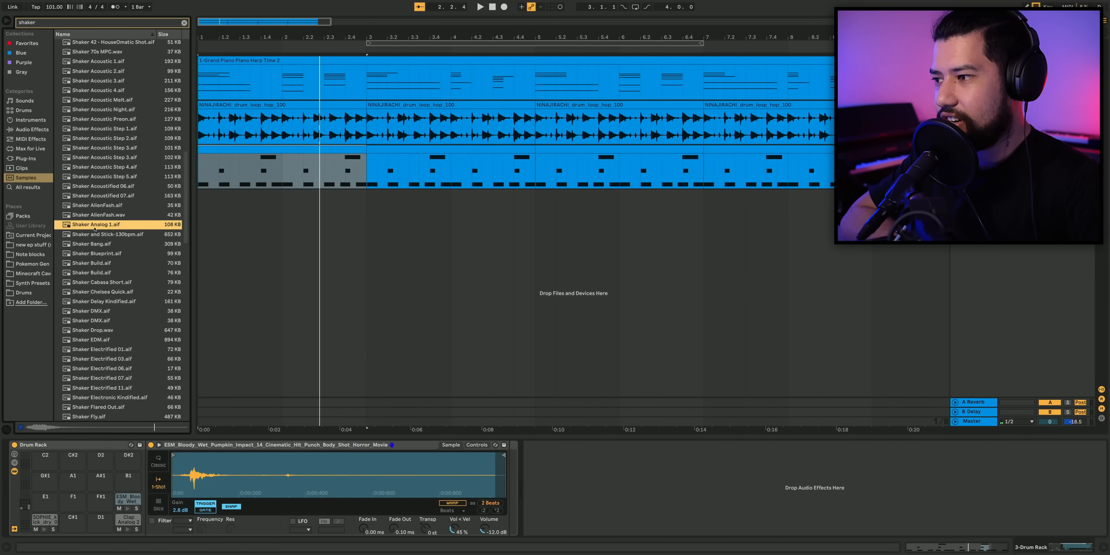
drag(98, 225, 101, 477)
key(space)
- Add an Auto Filter after Shaker Analog 1 with LFO amount 18.5, and set its resonance to 0%
click(32, 129)
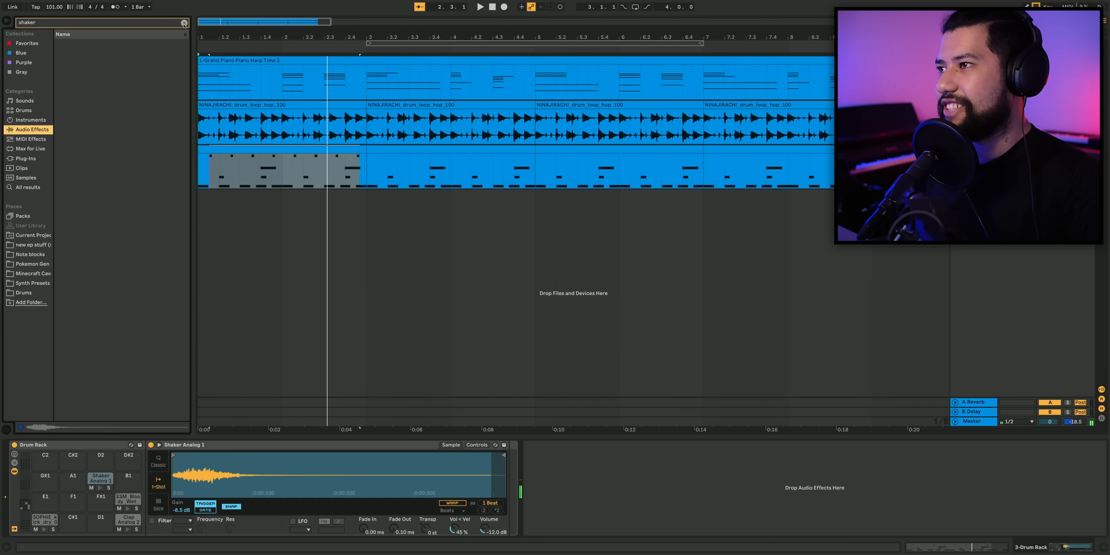
click(184, 23)
drag(510, 486, 515, 476)
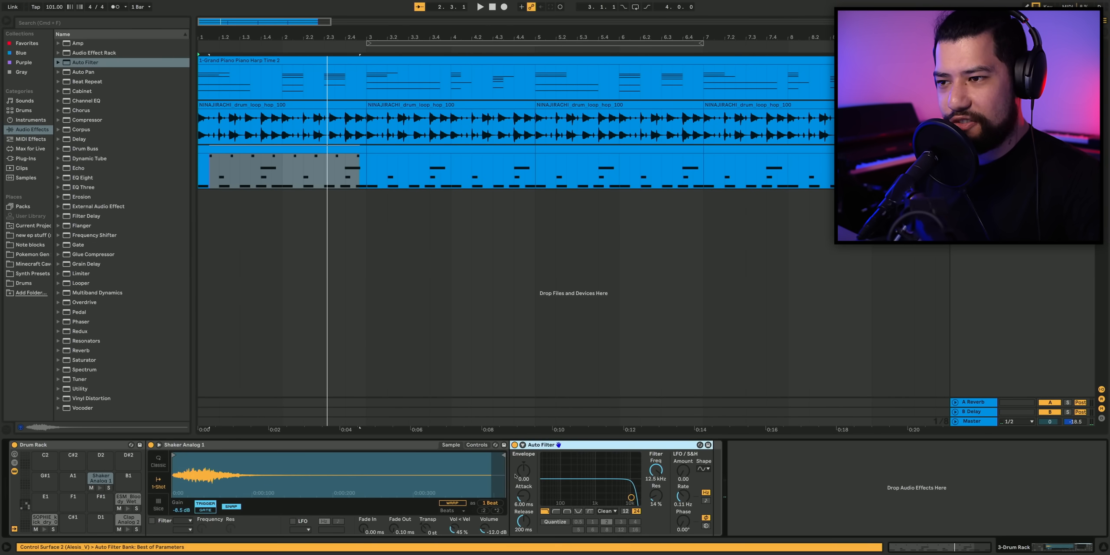
drag(686, 477, 684, 451)
key(space)
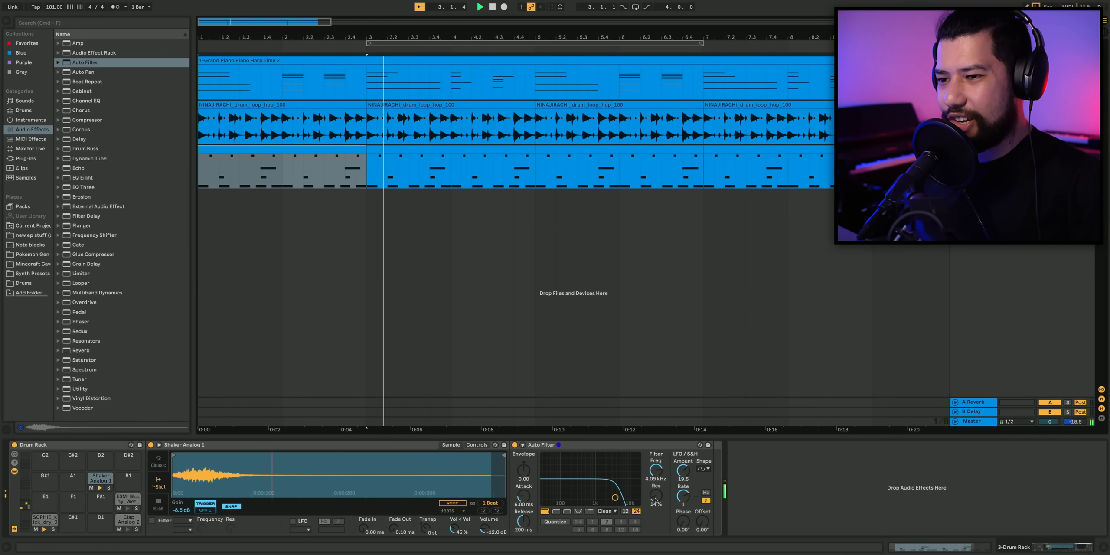
drag(656, 490, 655, 516)
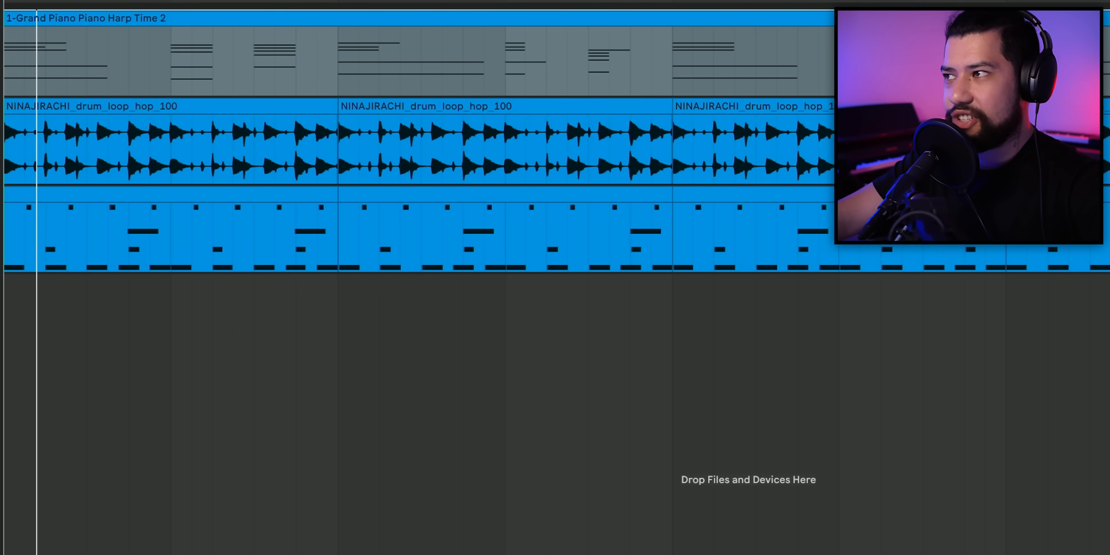
- Copy the Piano Harp Time 2 clip onto a new track below the Drum Rack track
click(702, 21)
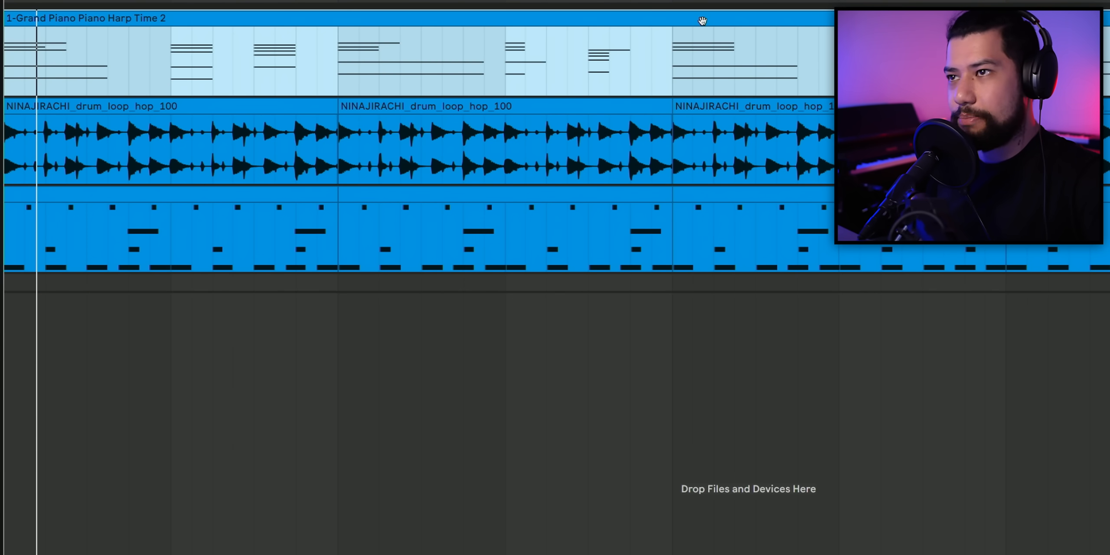
drag(703, 21, 725, 280)
- Lengthen the held chords in the copied piano clip to reach the following chord and transpose all notes up an octave
drag(291, 498, 271, 499)
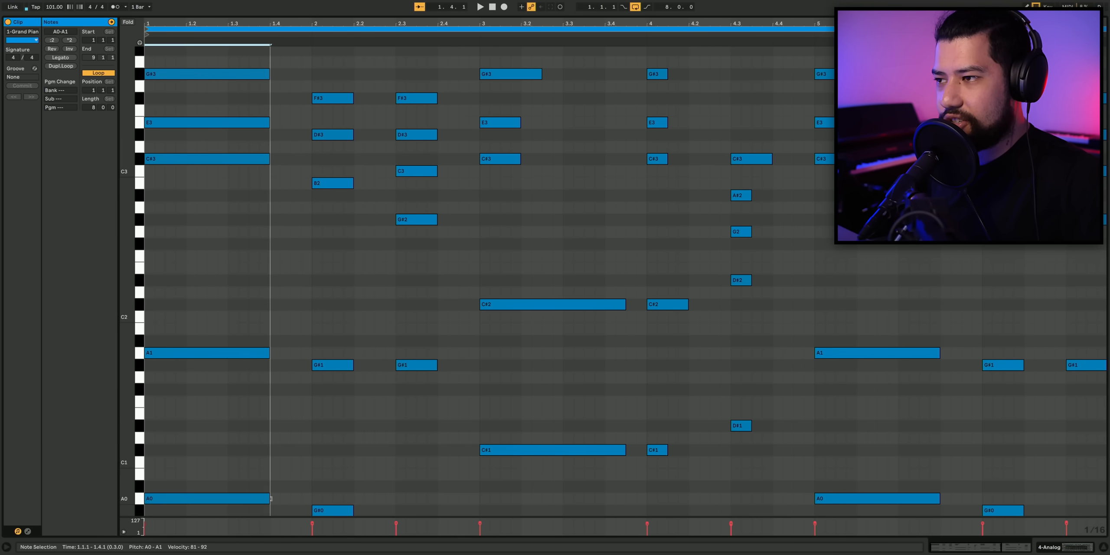
key(space)
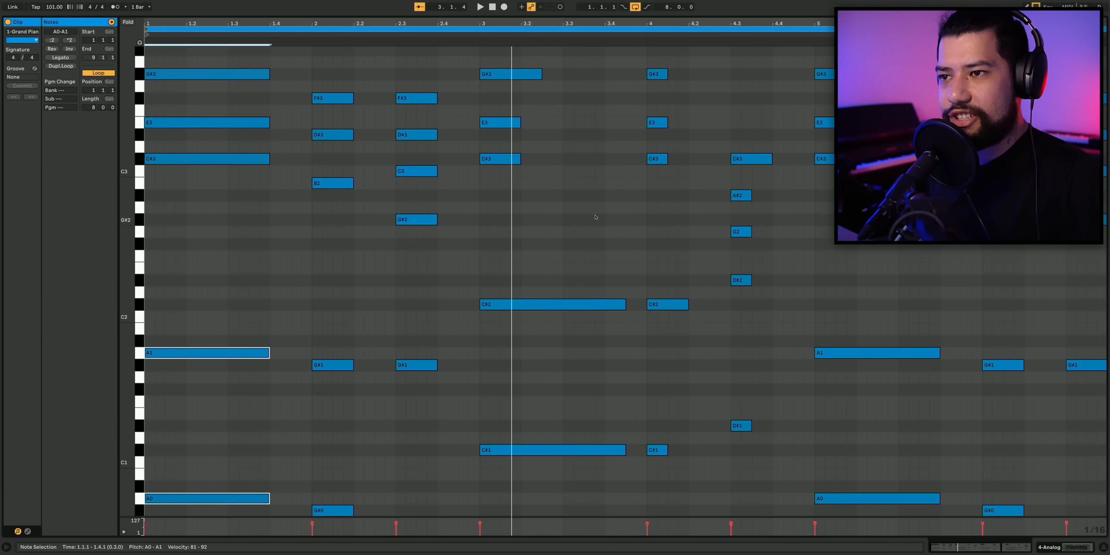
drag(598, 216, 555, 461)
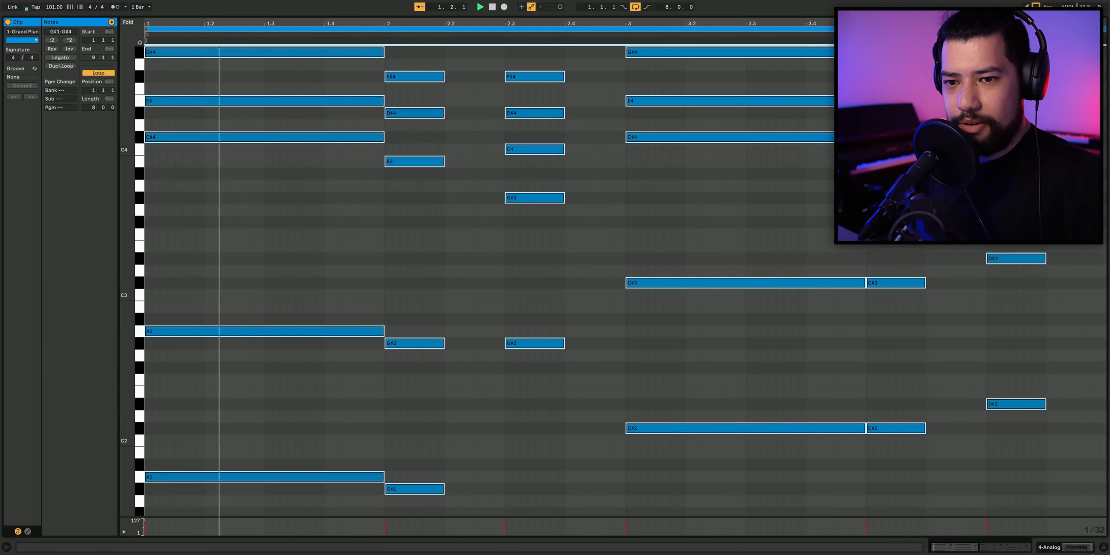
key(space)
- Add three Grain Delays to the Analog track and place a Reverb between Analog and the first Grain Delay
click(1076, 542)
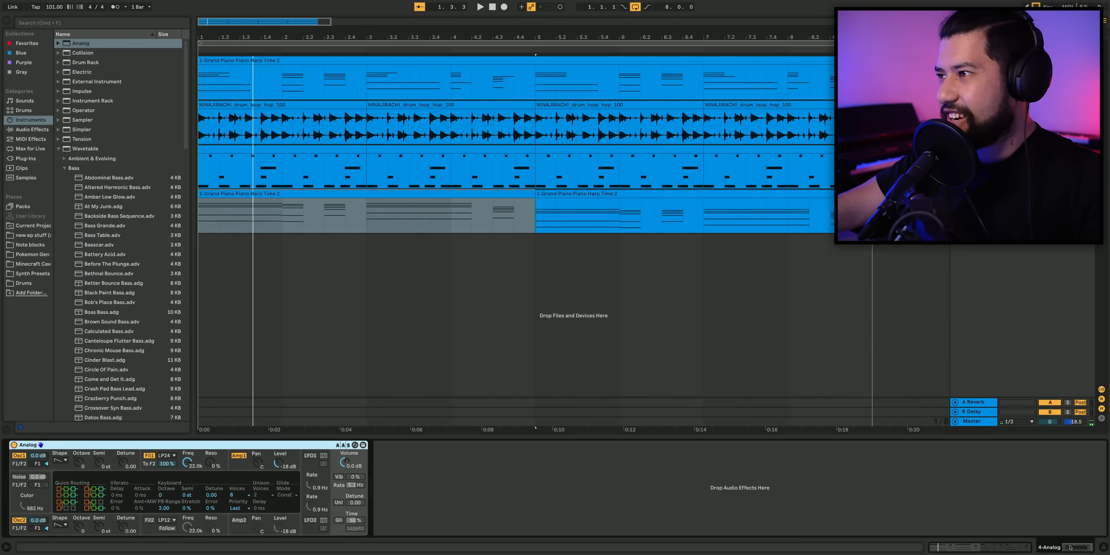
click(35, 129)
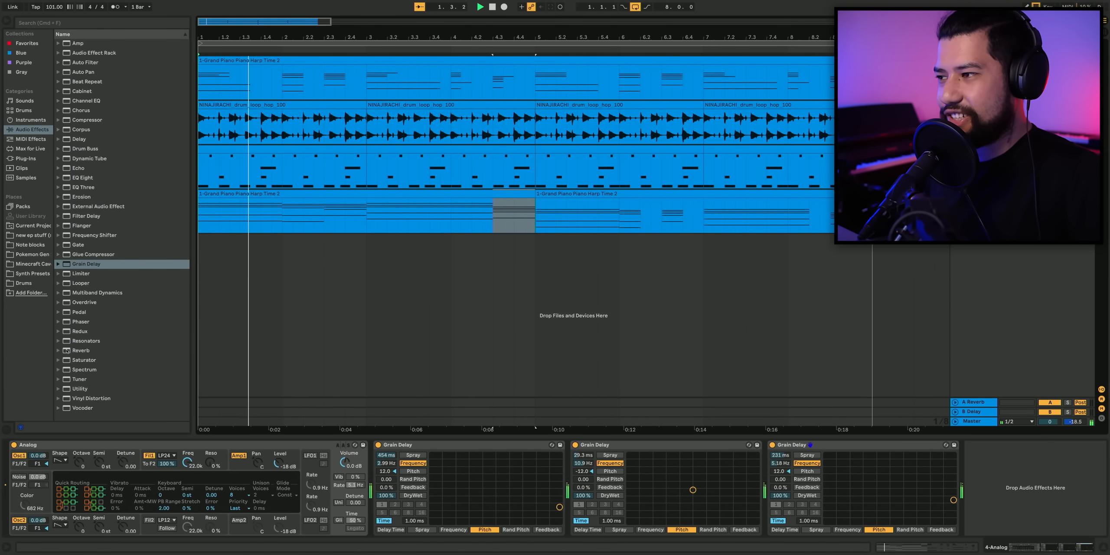
click(81, 350)
drag(81, 350, 982, 507)
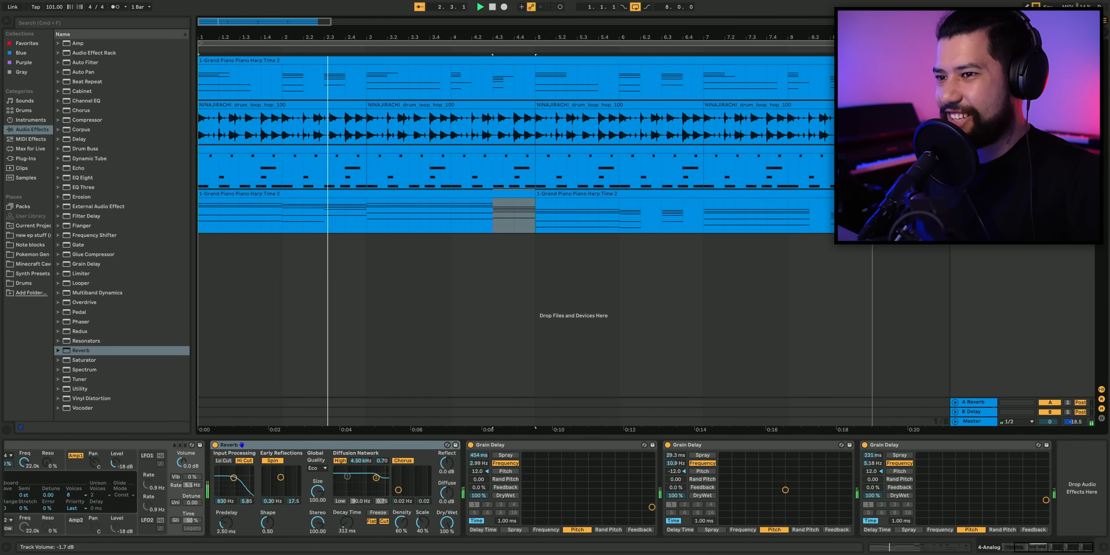
- Duplicate the Analog track, then freeze and flatten the copy to audio
shift+click(211, 212)
key(space)
key(super+d)
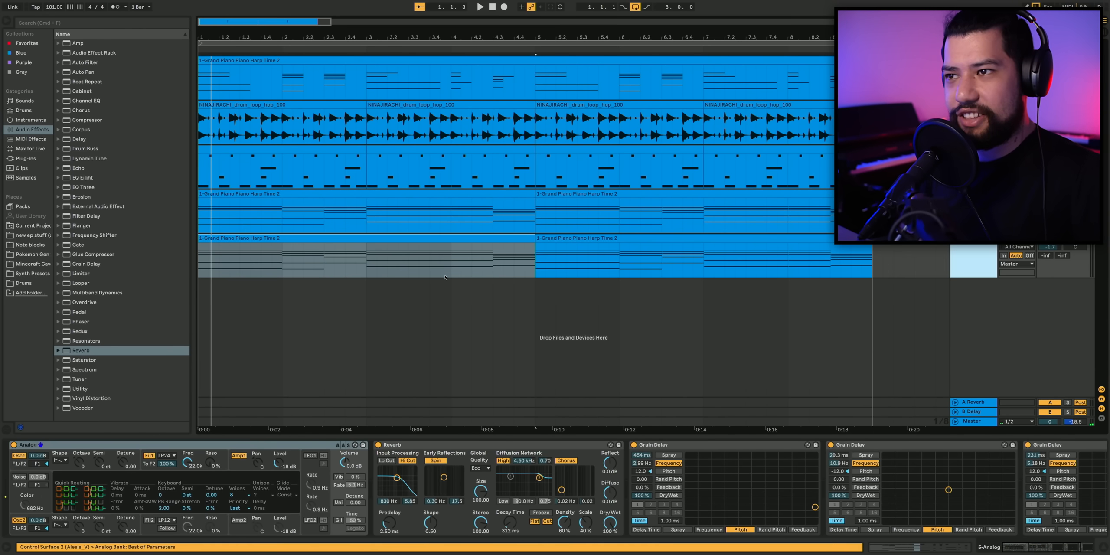
right_click(517, 242)
click(580, 368)
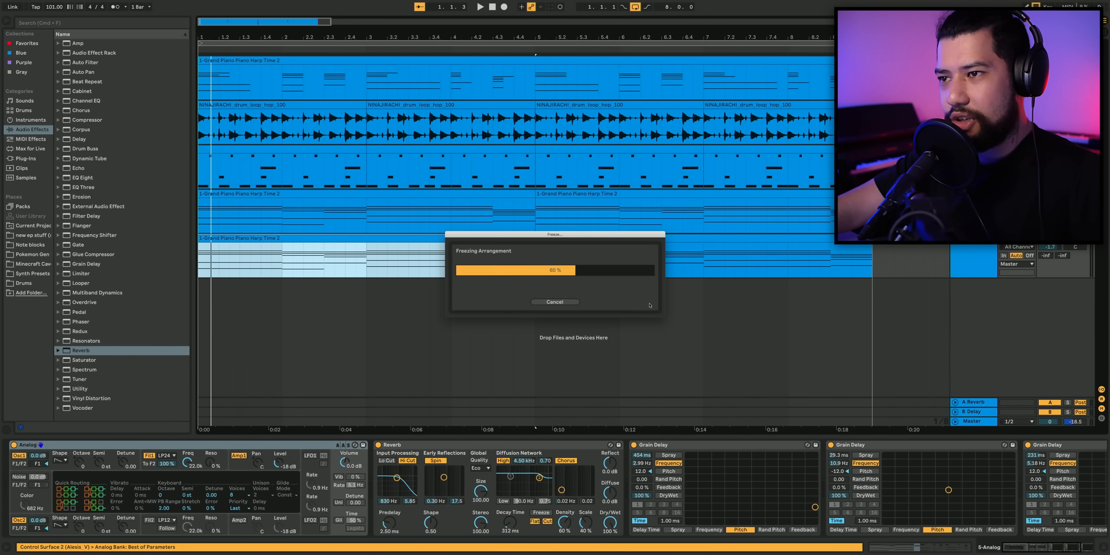
right_click(448, 242)
click(478, 380)
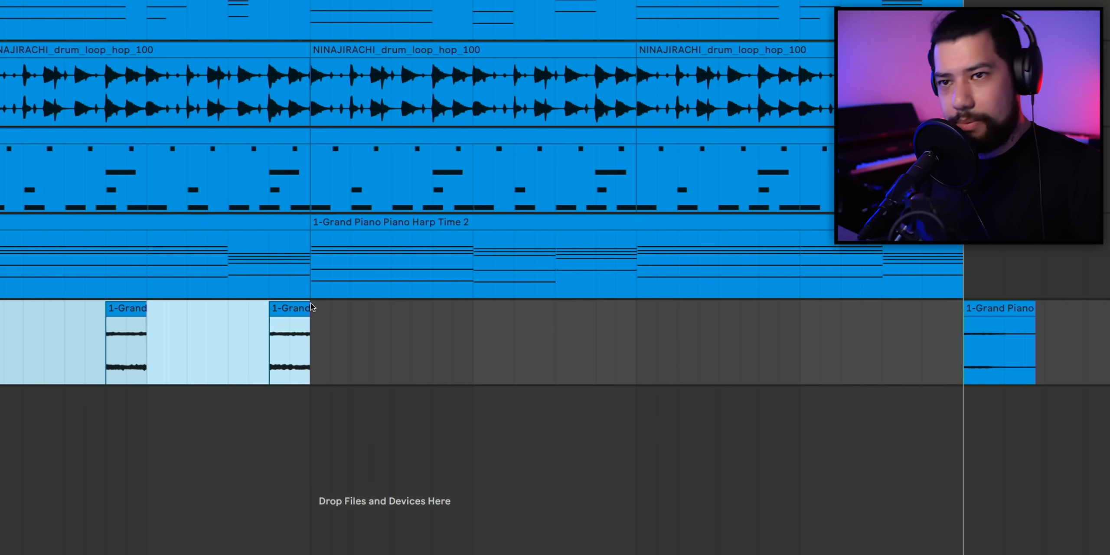
- Duplicate the chopped audio slices across the rest of the arrangement and delete the leftover tail clip after the last slice
key(ctrl+d)
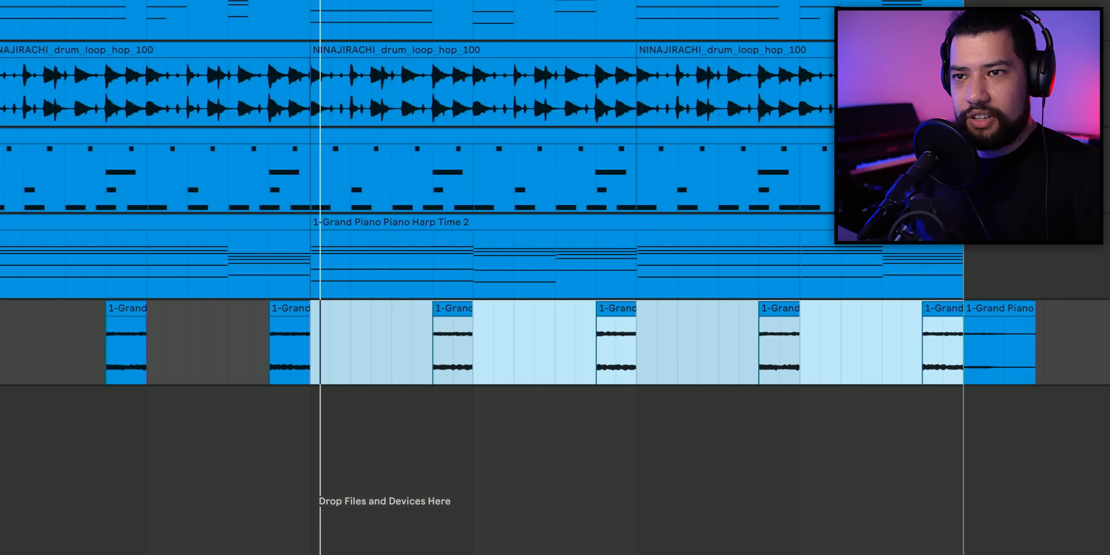
click(982, 312)
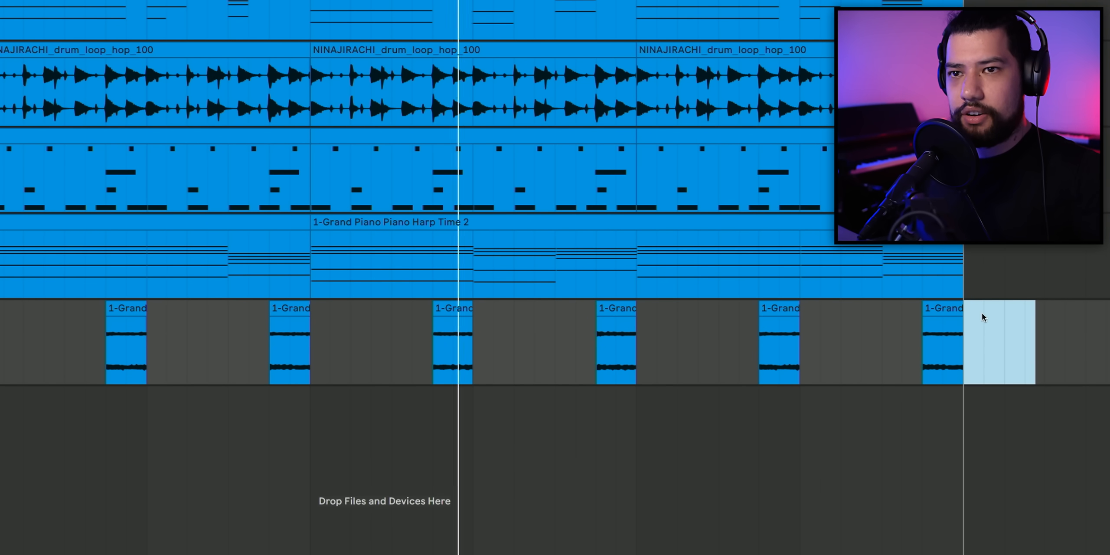
key(Delete)
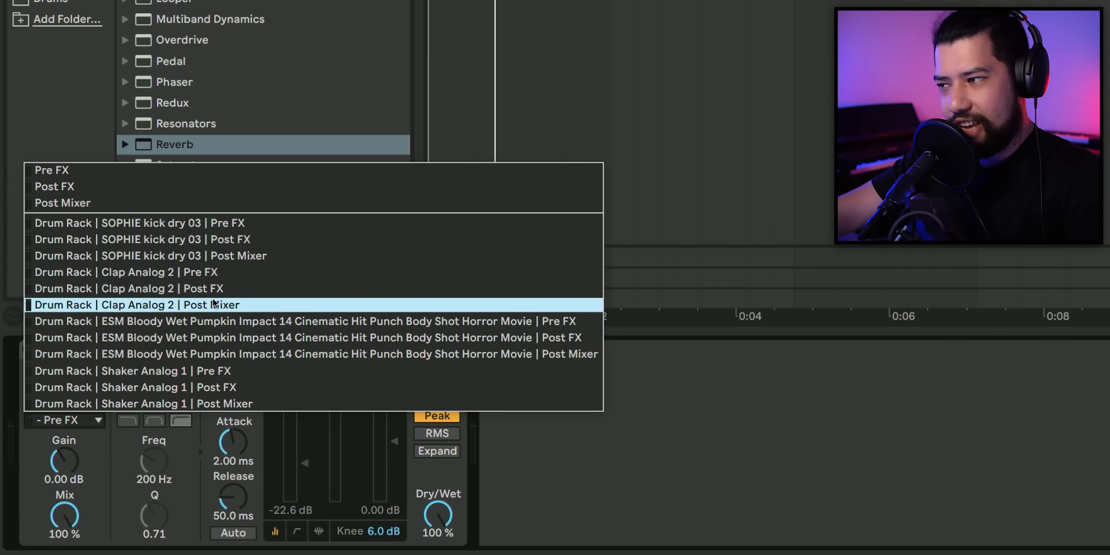
- Set the compressor's sidechain source to the Drum Rack's Clap Analog 2 | Post Mixer and play the beat
click(208, 304)
key(space)
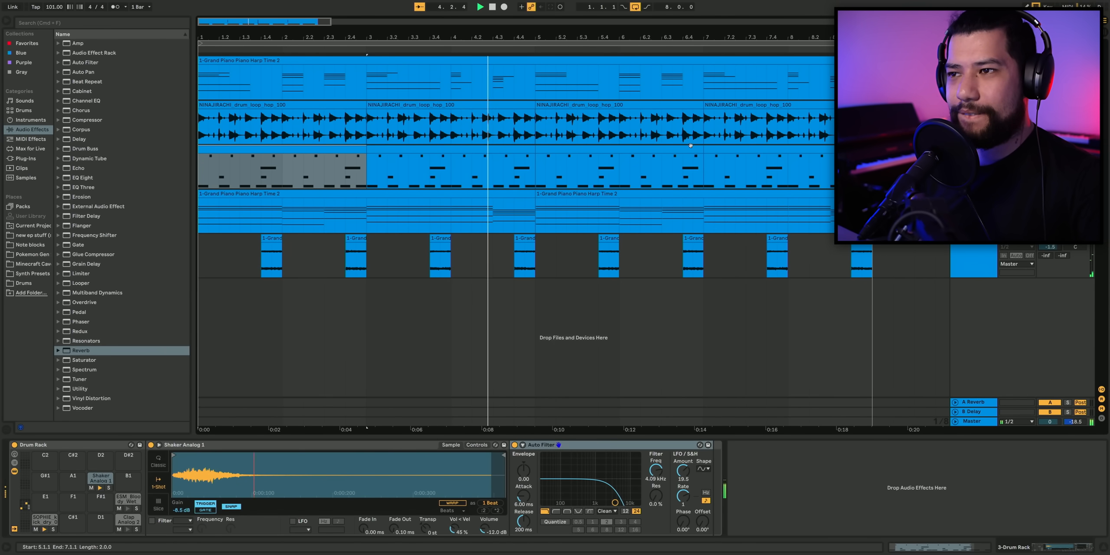
key(space)
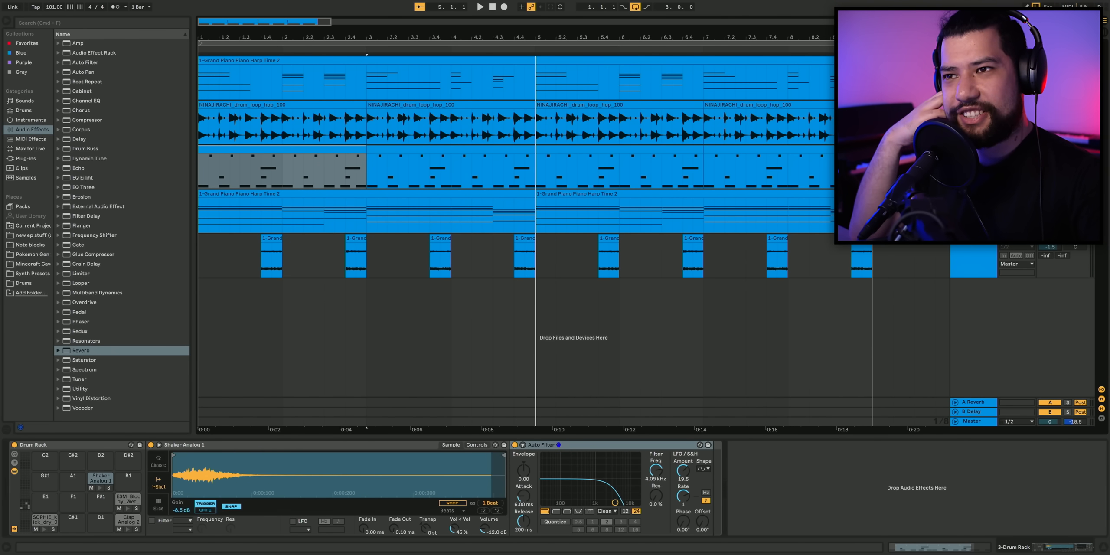
- Show the effect chain of the NINAJIRACHI_drum_loop_hop_100 track and play the arrangement from the start
click(973, 105)
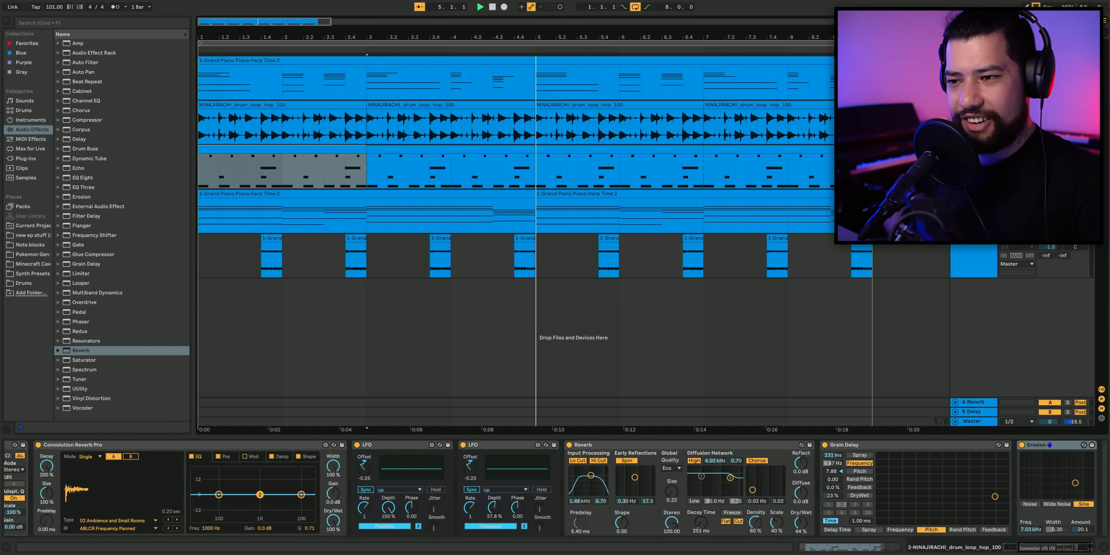
key(space)
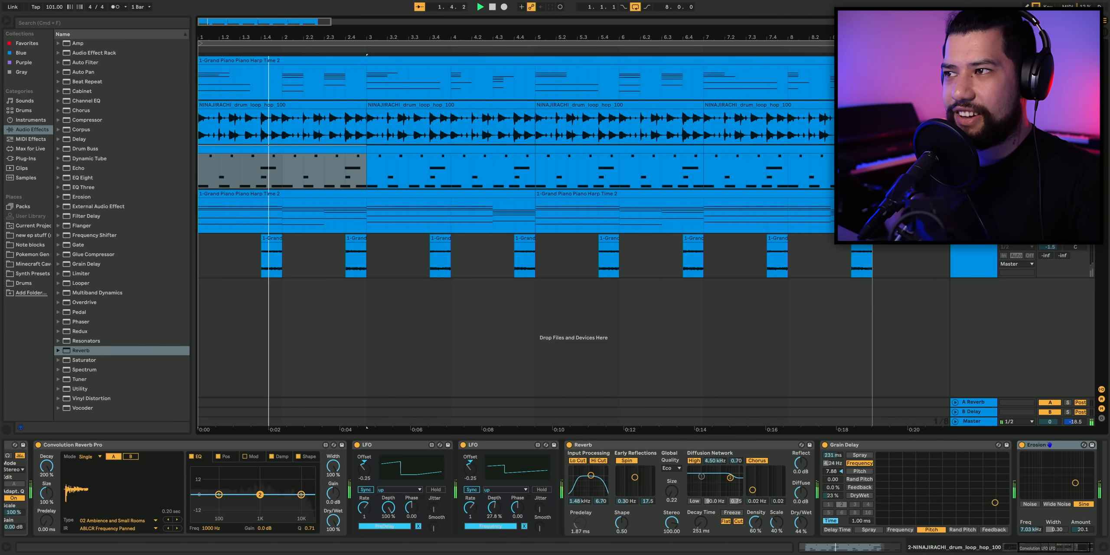